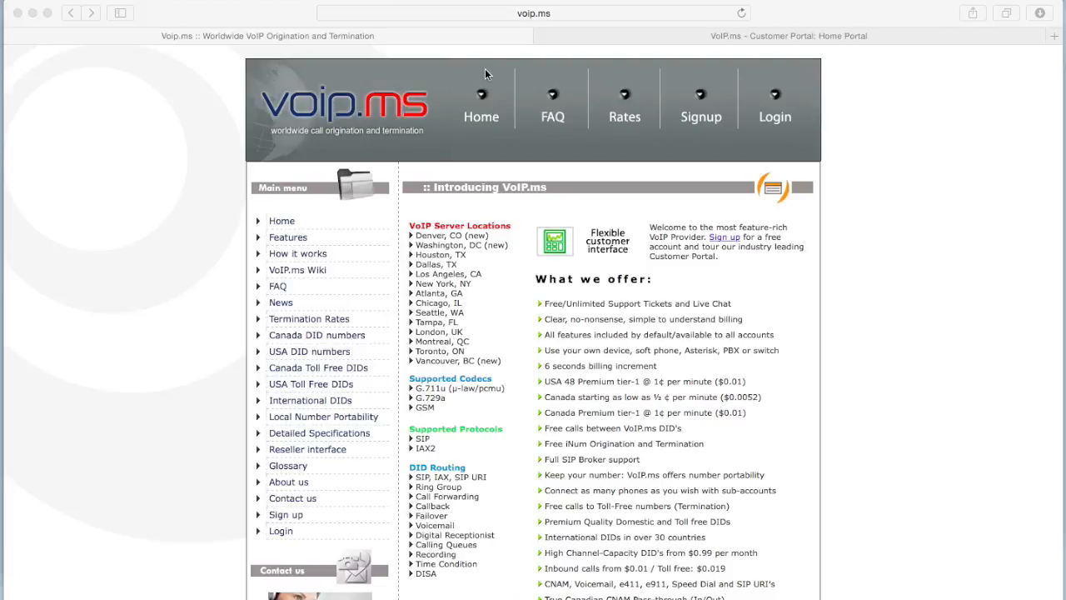
- In the logged-in Customer Portal, open Sub Accounts > Create Sub Account
{"action": "left_click", "coordinate": [553, 13]}
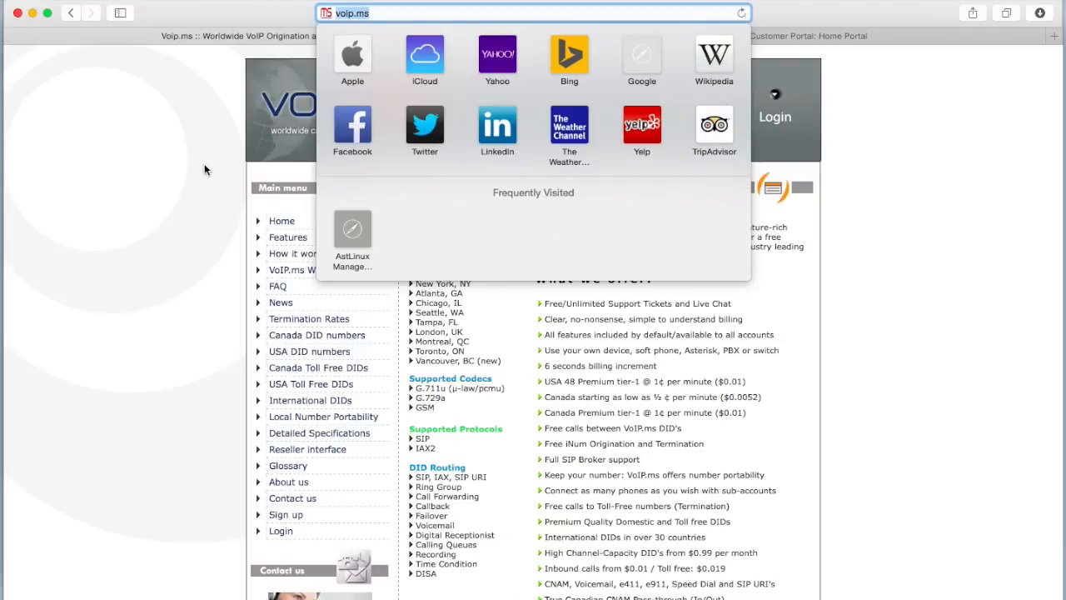
{"action": "left_click", "coordinate": [199, 207]}
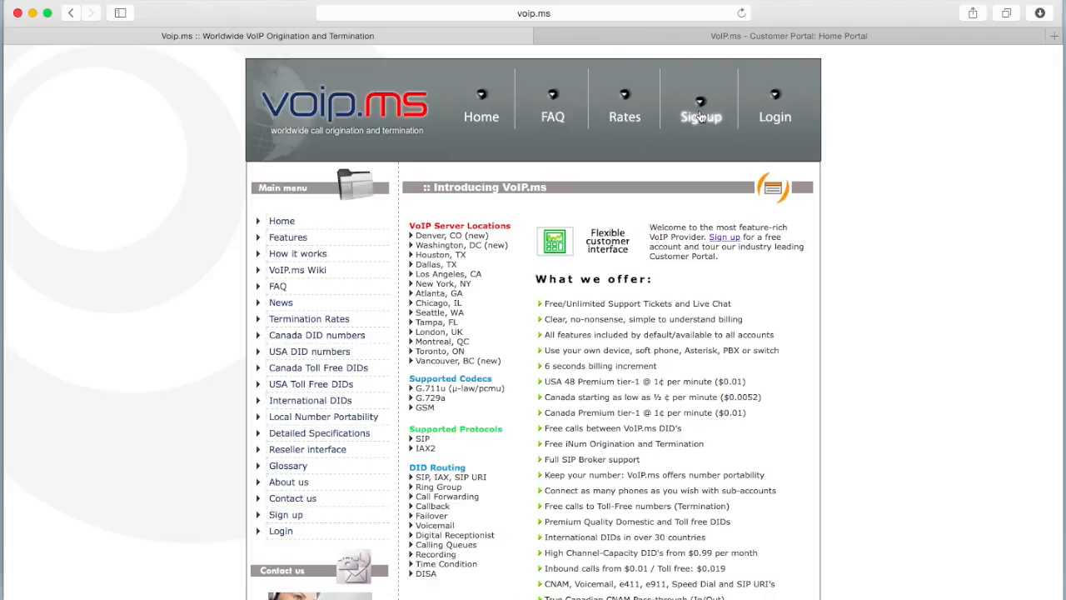
{"action": "left_click", "coordinate": [767, 36]}
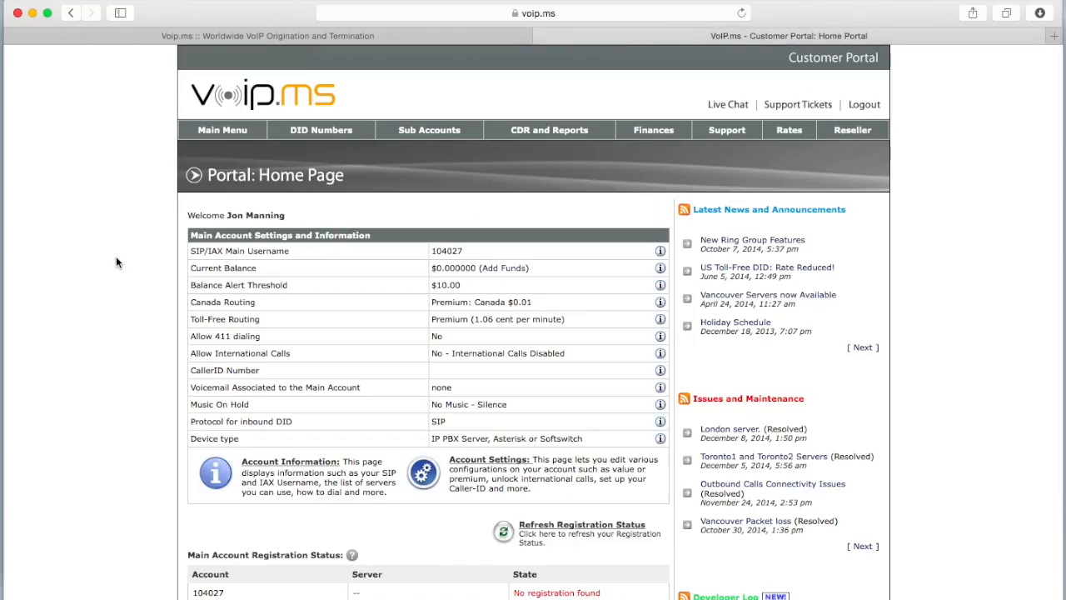
{"action": "scroll", "coordinate": [116, 262], "scroll_direction": "down", "scroll_amount": 1}
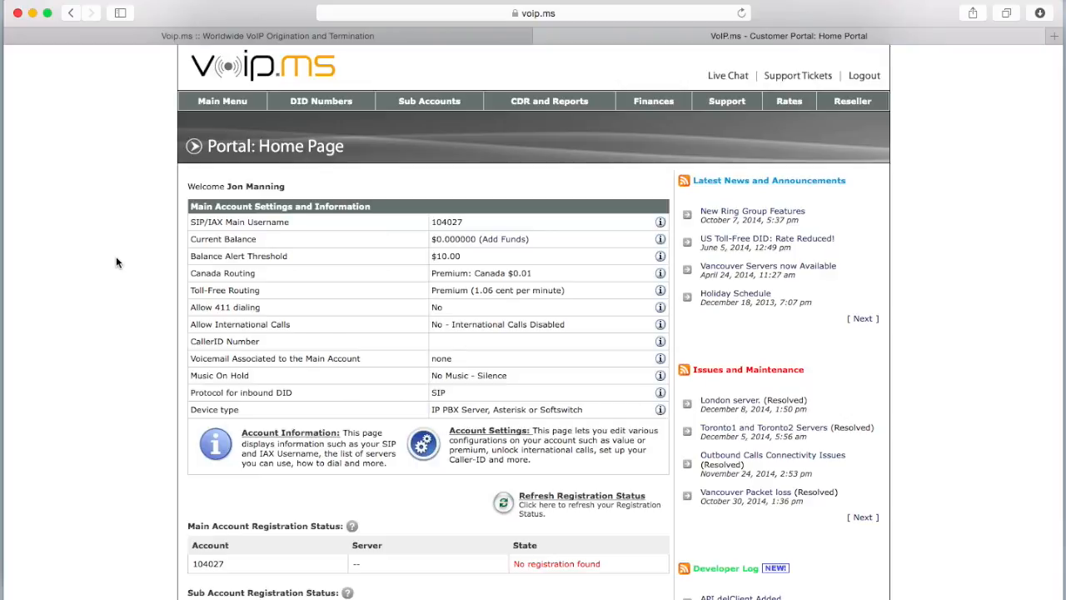
{"action": "scroll", "coordinate": [121, 294], "scroll_direction": "down", "scroll_amount": 1}
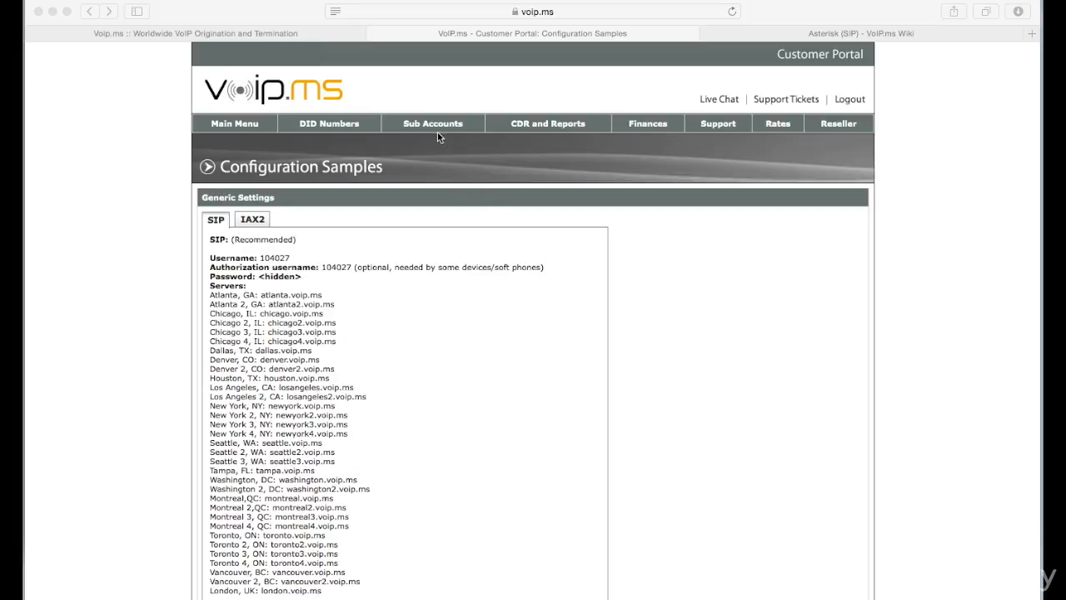
{"action": "left_click", "coordinate": [409, 124]}
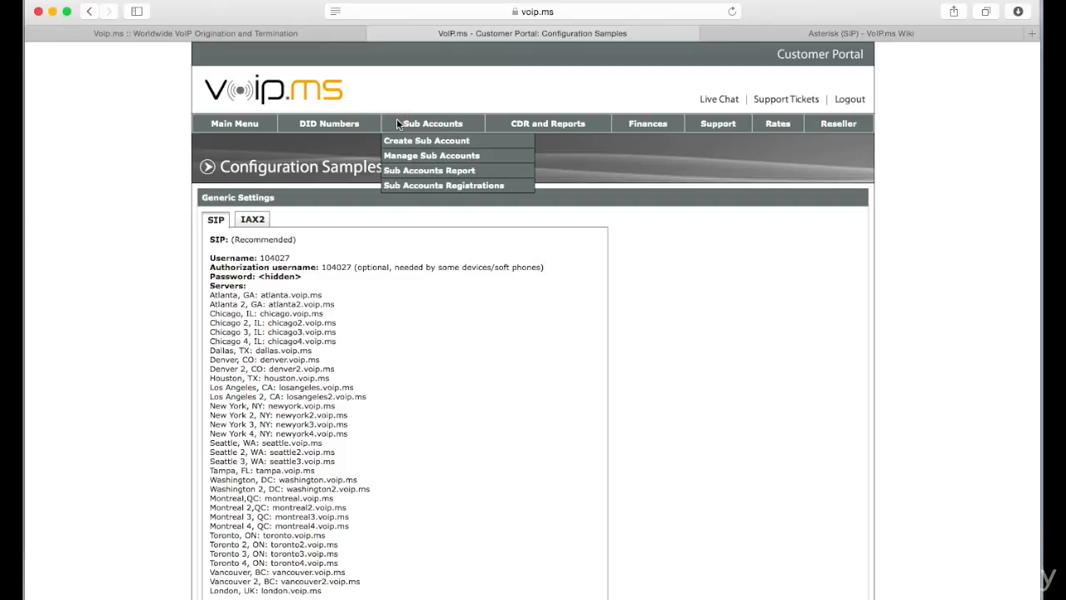
{"action": "left_click", "coordinate": [446, 143]}
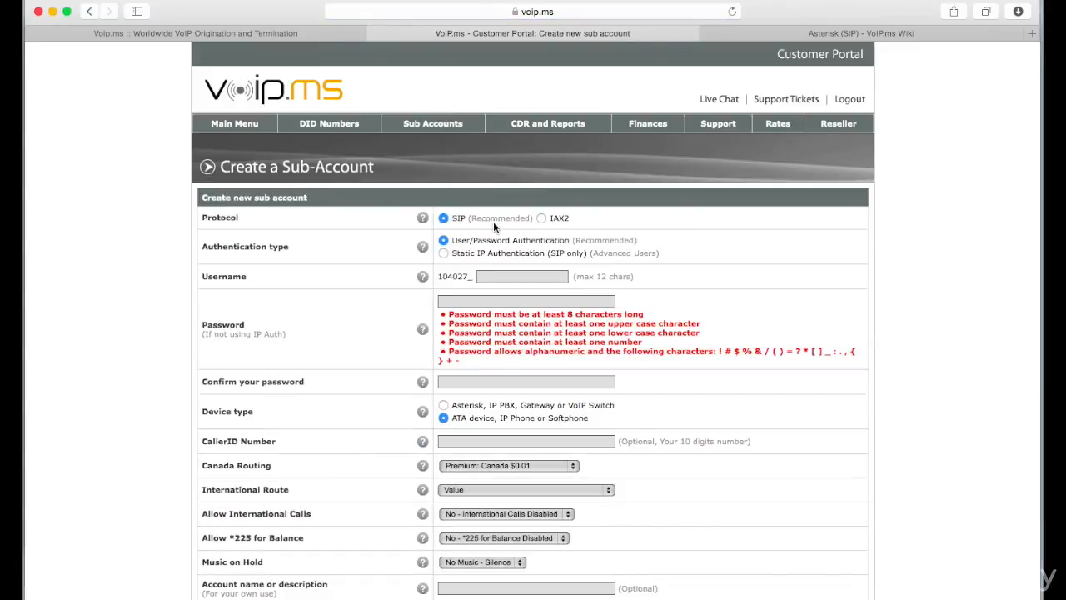
- Keep SIP with User/Password Authentication and enter the sub-account username
{"action": "left_click", "coordinate": [444, 219]}
{"action": "left_click", "coordinate": [444, 241]}
{"action": "left_click", "coordinate": [446, 240]}
{"action": "left_click", "coordinate": [504, 277]}
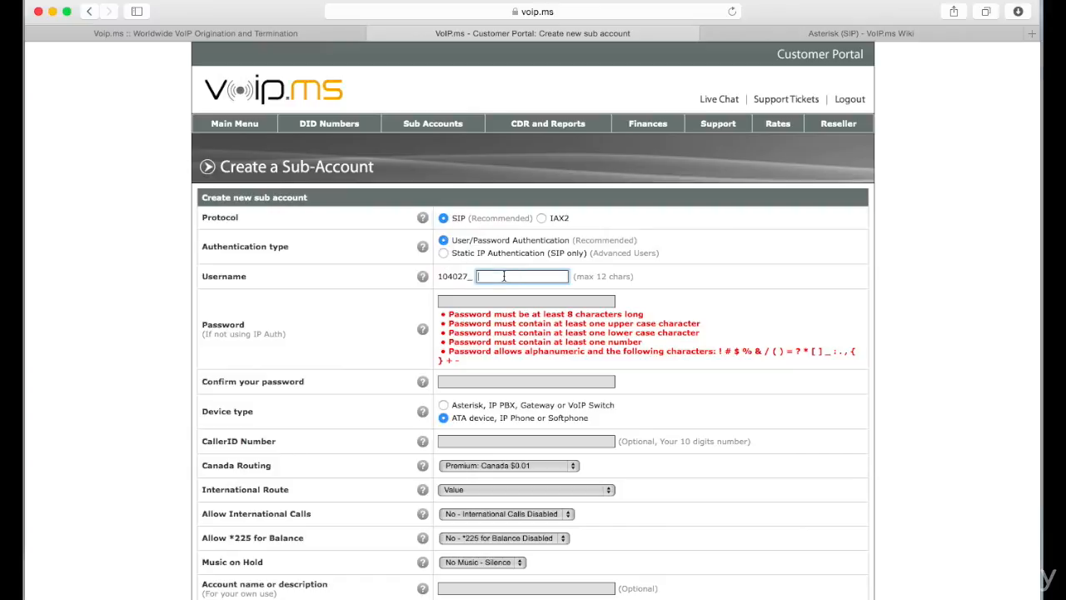
{"action": "type", "text": "udemydemo"}
- Enter and confirm the password, then set the device type to Asterisk, IP PBX
{"action": "left_click", "coordinate": [501, 300]}
{"action": "type", "text": "•"}
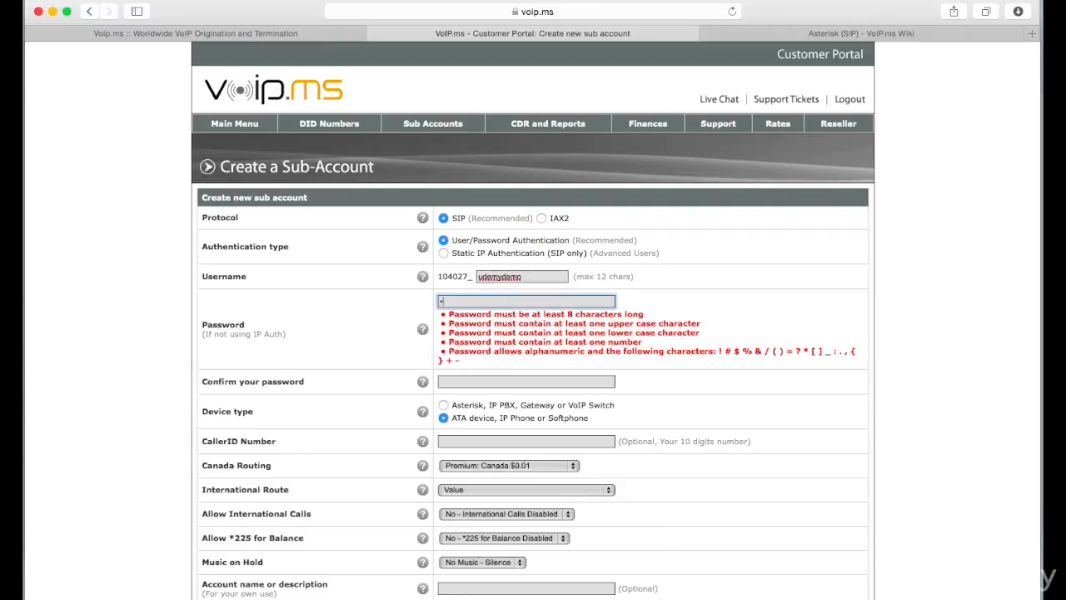
{"action": "type", "text": "••••••••••••"}
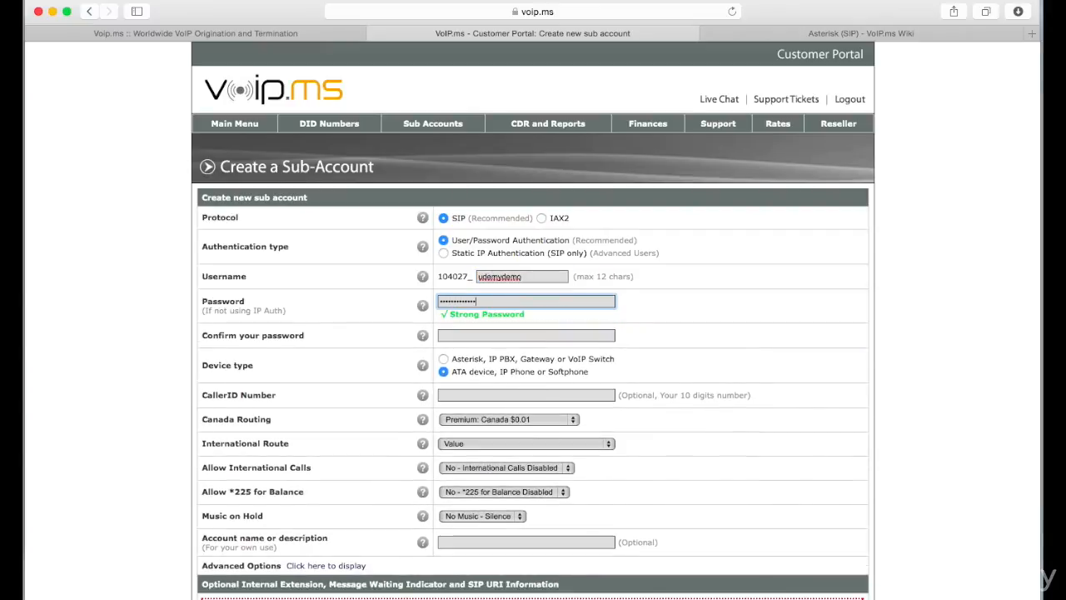
{"action": "left_click", "coordinate": [500, 336]}
{"action": "type", "text": "•••••••••"}
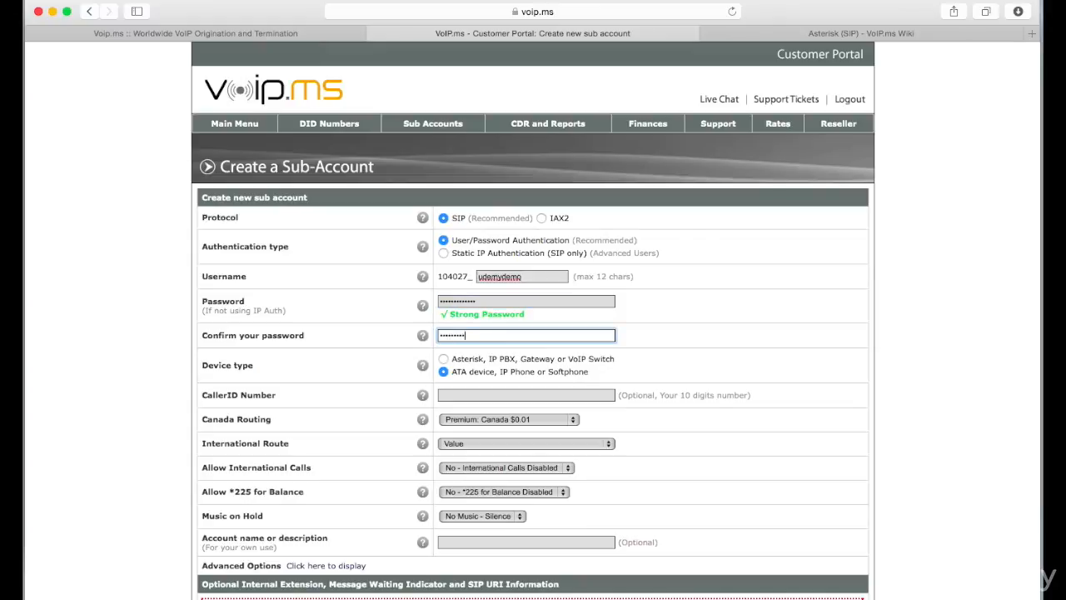
{"action": "type", "text": "••••"}
{"action": "left_click", "coordinate": [466, 362]}
{"action": "left_click_drag", "start_coordinate": [452, 358], "coordinate": [615, 358]}
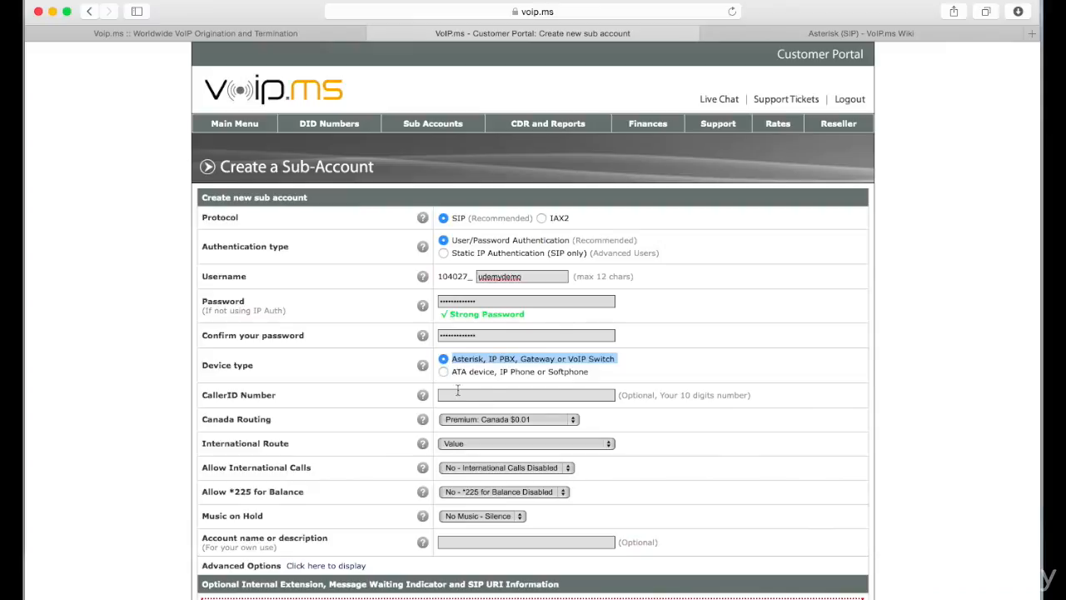
- Set Canada Routing to 'Value: Canada starting at $0.0052'
{"action": "scroll", "coordinate": [503, 398], "scroll_direction": "down", "scroll_amount": 2}
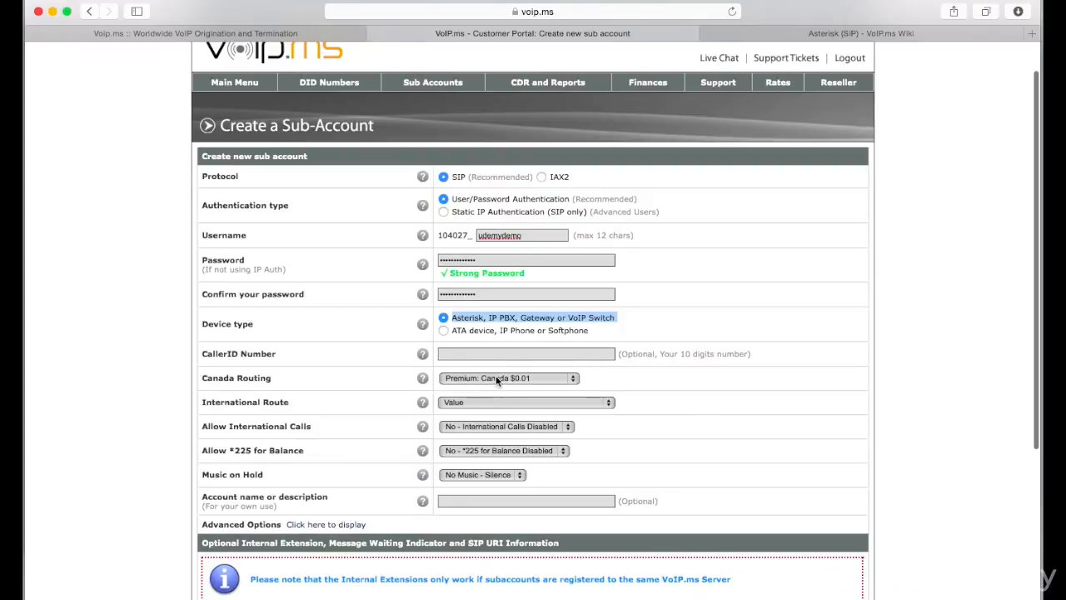
{"action": "left_click", "coordinate": [495, 377]}
{"action": "left_click", "coordinate": [494, 367]}
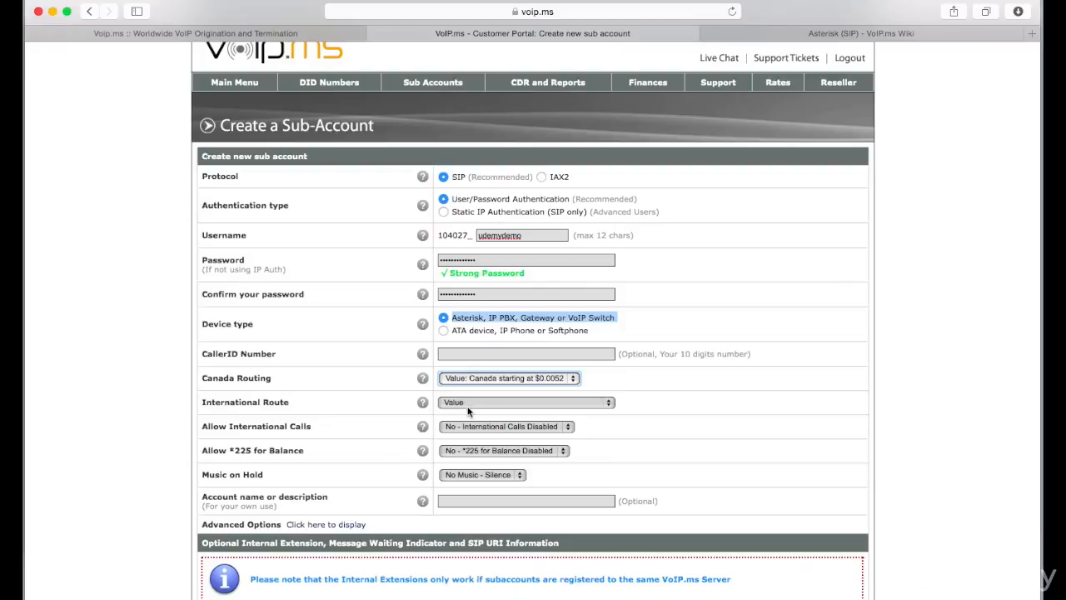
- Enter 'Udemy Demo' as the sub-account description
{"action": "scroll", "coordinate": [468, 430], "scroll_direction": "down", "scroll_amount": 1}
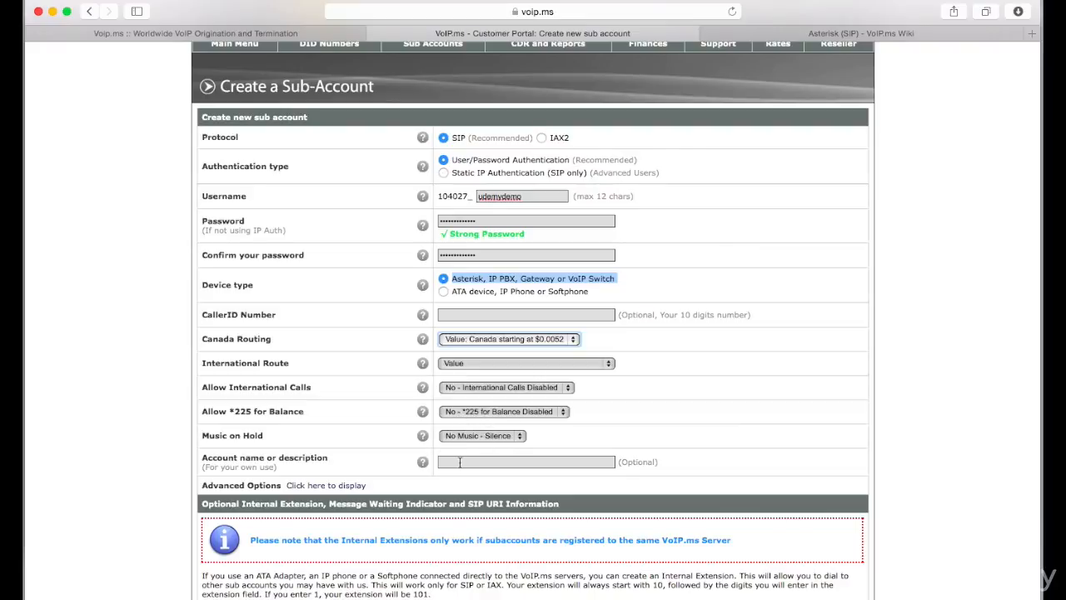
{"action": "left_click", "coordinate": [458, 462]}
{"action": "type", "text": "U"}
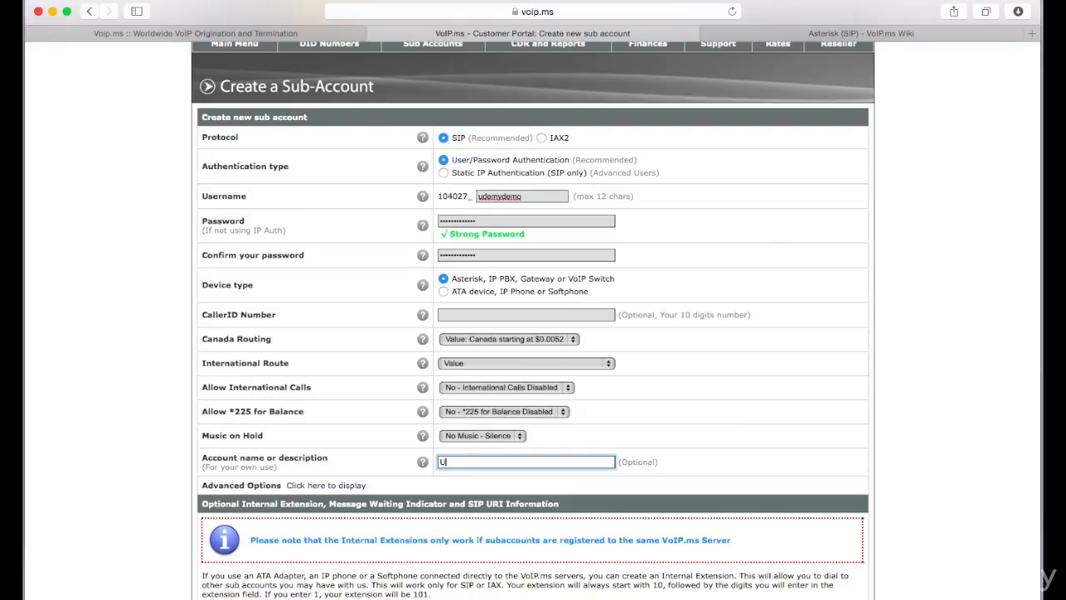
{"action": "type", "text": "demy Demo"}
- Expand and collapse Advanced Options, leaving them at their defaults
{"action": "scroll", "coordinate": [562, 435], "scroll_direction": "down", "scroll_amount": 2}
{"action": "scroll", "coordinate": [562, 435], "scroll_direction": "down", "scroll_amount": 2}
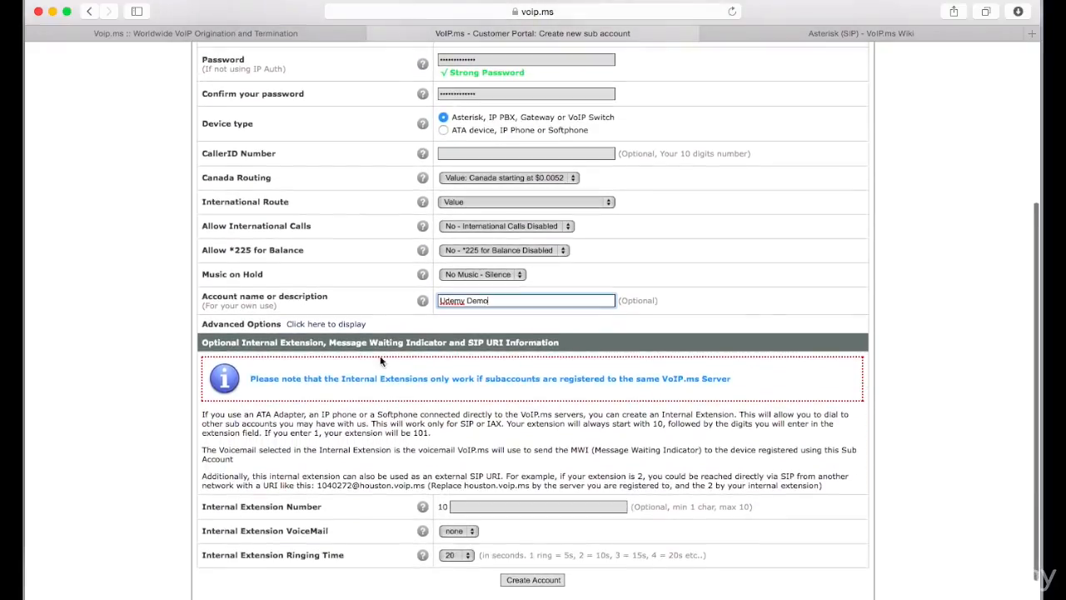
{"action": "left_click", "coordinate": [336, 326]}
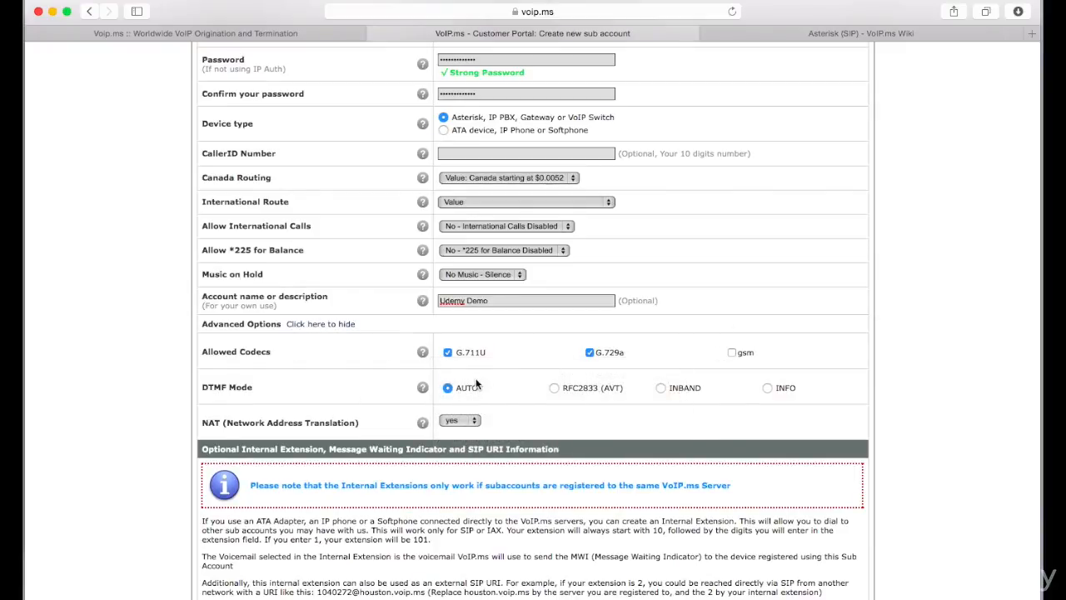
{"action": "left_click", "coordinate": [309, 327]}
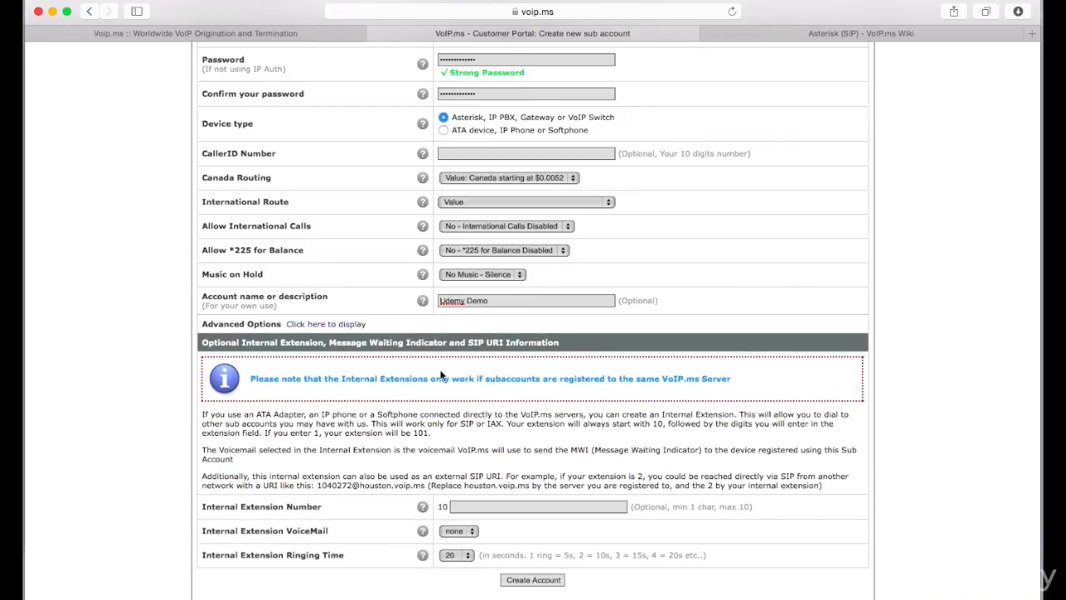
{"action": "scroll", "coordinate": [439, 397], "scroll_direction": "down", "scroll_amount": 2}
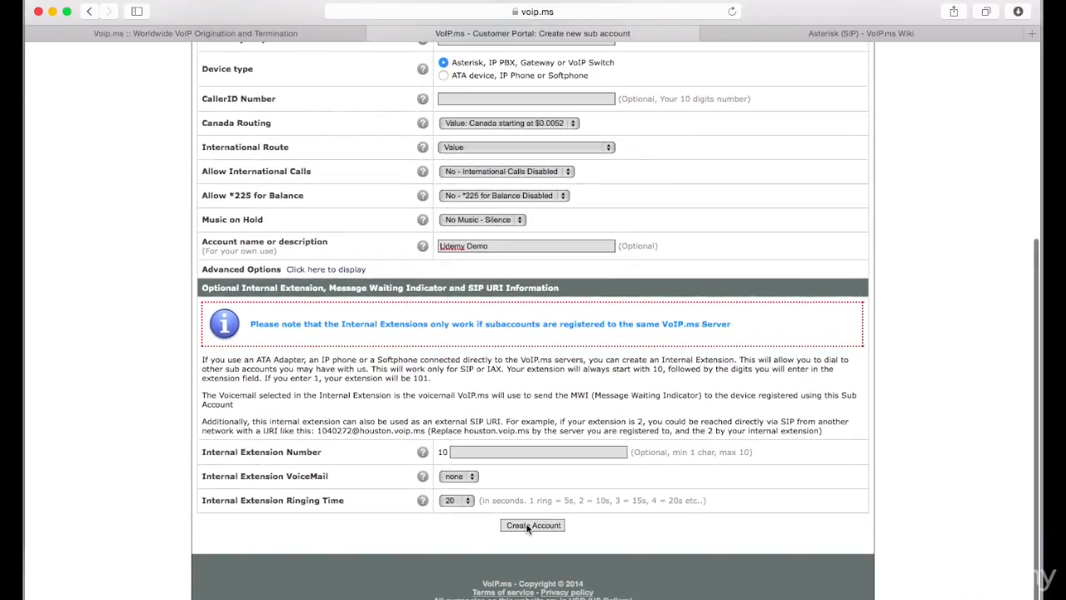
- Create the sub-account, decline the browser's password save, and go to Manage Sub Accounts
{"action": "left_click", "coordinate": [525, 524]}
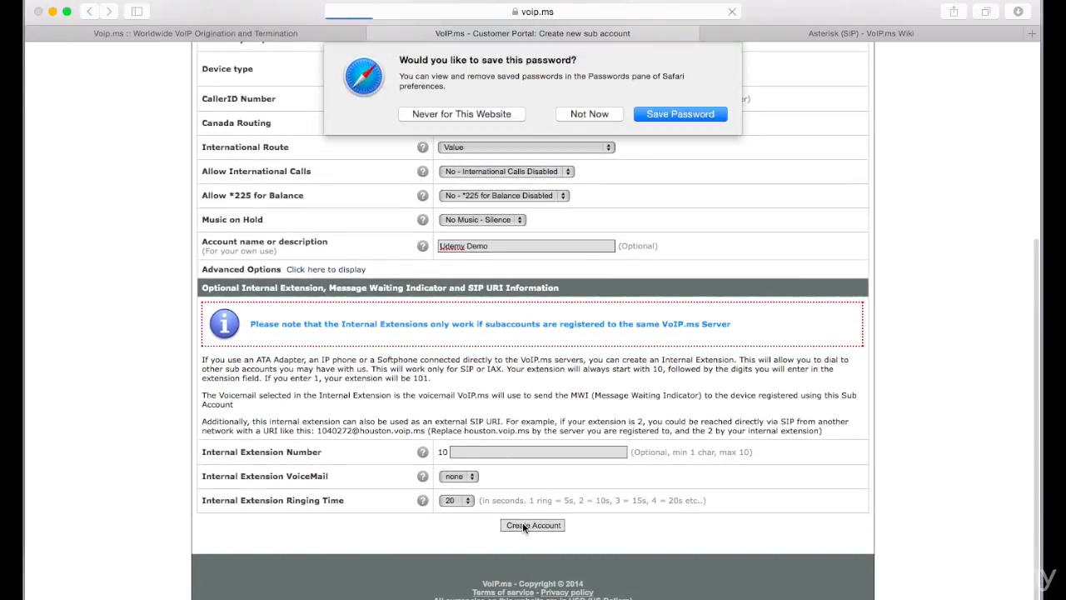
{"action": "left_click", "coordinate": [590, 113]}
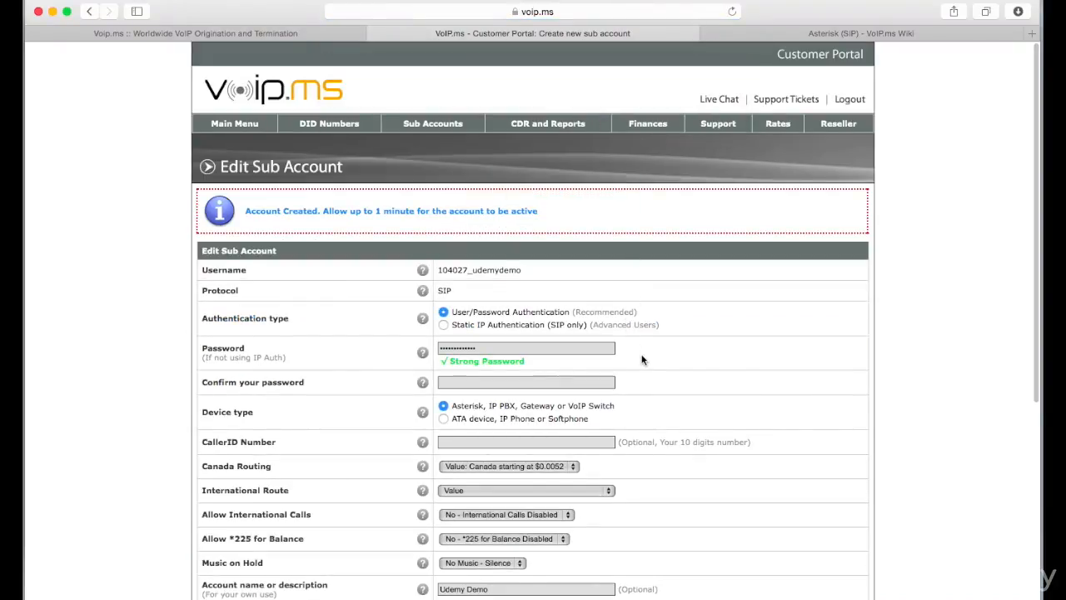
{"action": "scroll", "coordinate": [641, 359], "scroll_direction": "down", "scroll_amount": 1}
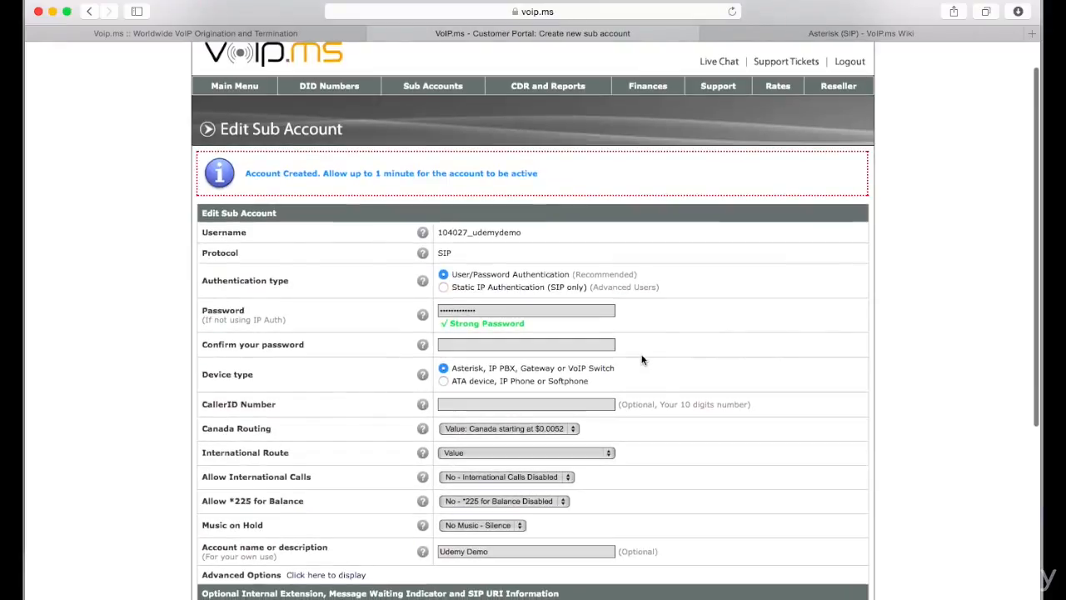
{"action": "mouse_move", "coordinate": [446, 86]}
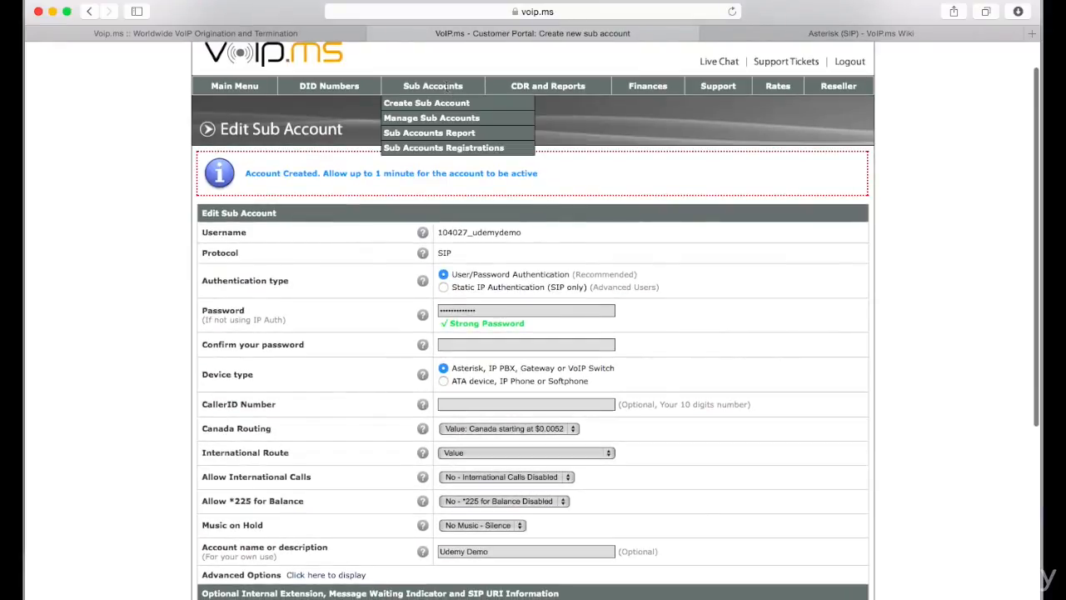
{"action": "left_click", "coordinate": [416, 121]}
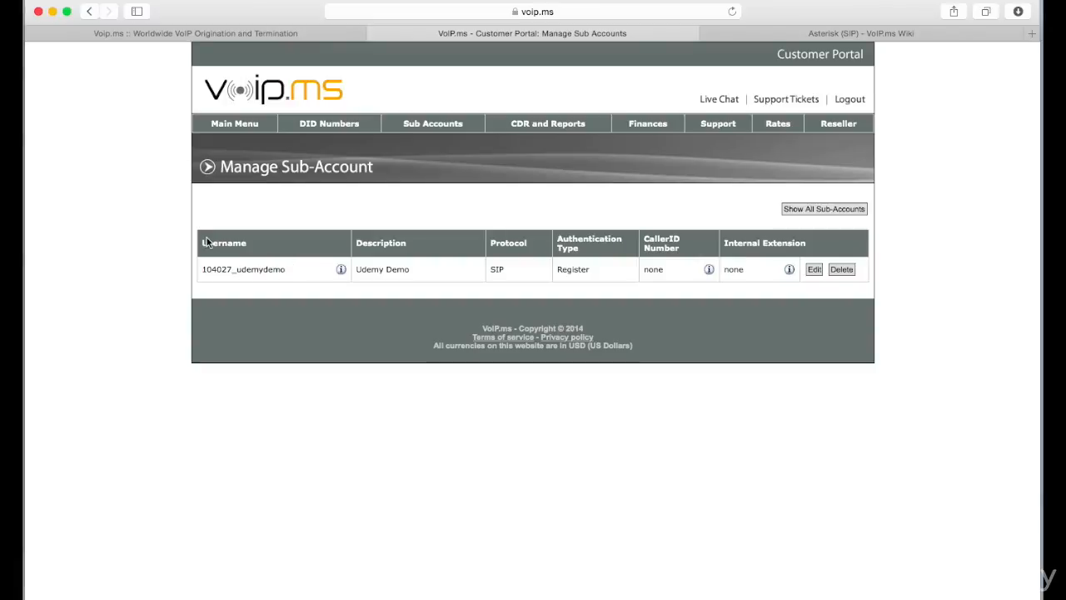
- Highlight the Udemy Demo sub-account's username and view its settings through the info icon
{"action": "left_click_drag", "start_coordinate": [205, 268], "coordinate": [295, 272]}
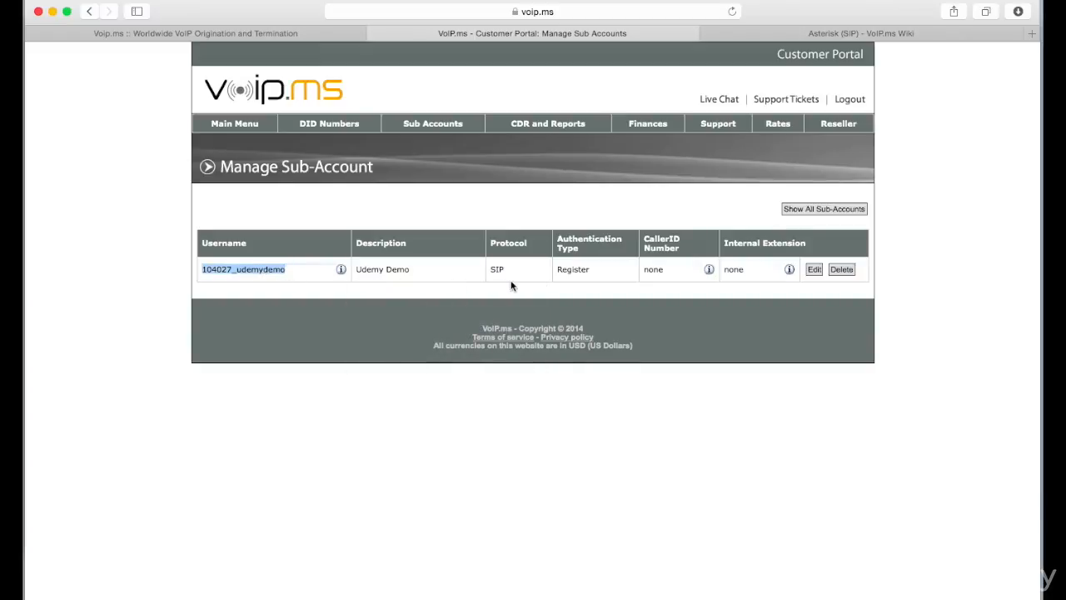
{"action": "mouse_move", "coordinate": [341, 273]}
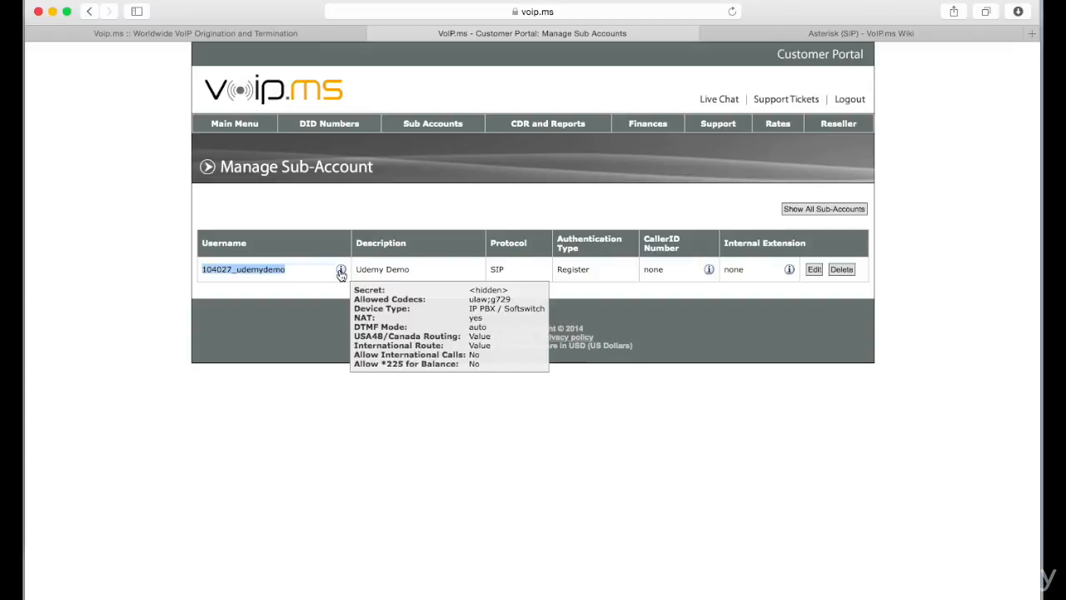
{"action": "mouse_move", "coordinate": [718, 125]}
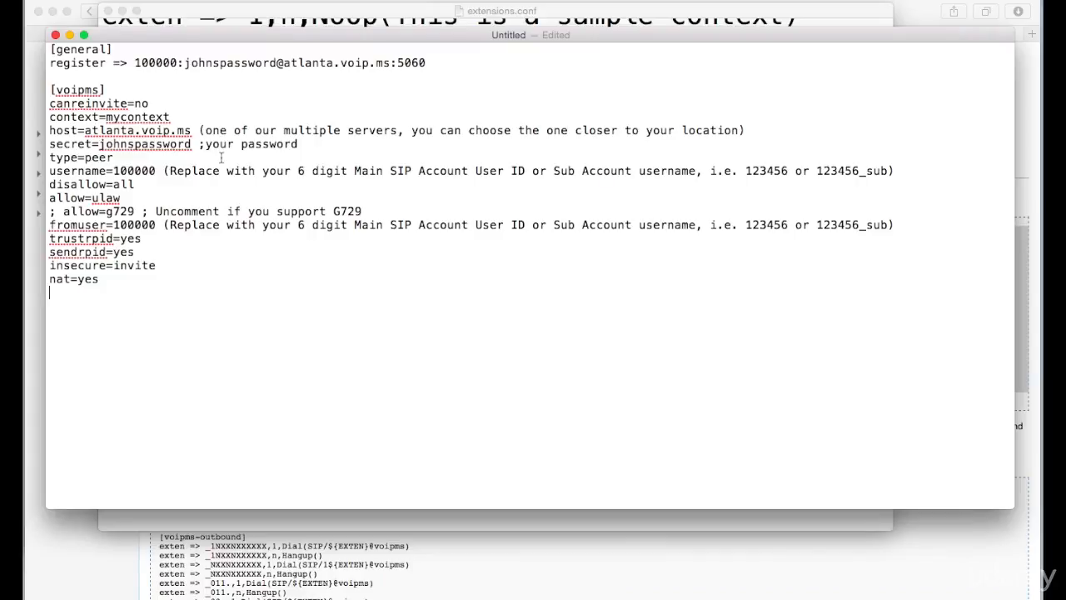
- Copy the selected sub-account username from the Manage Sub-Account page
{"action": "key", "text": "super+Tab"}
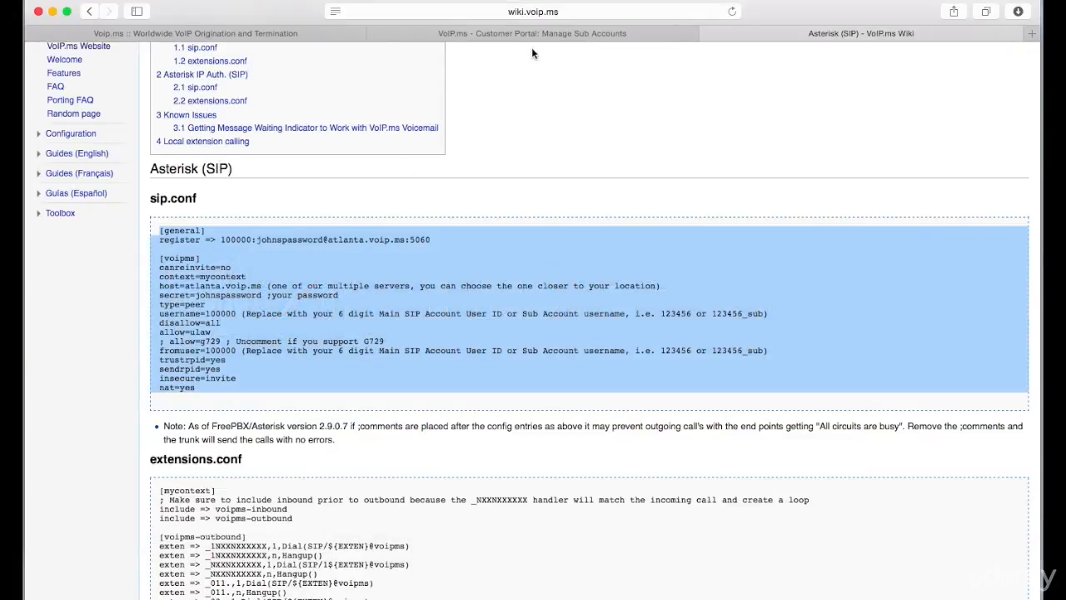
{"action": "left_click", "coordinate": [528, 33]}
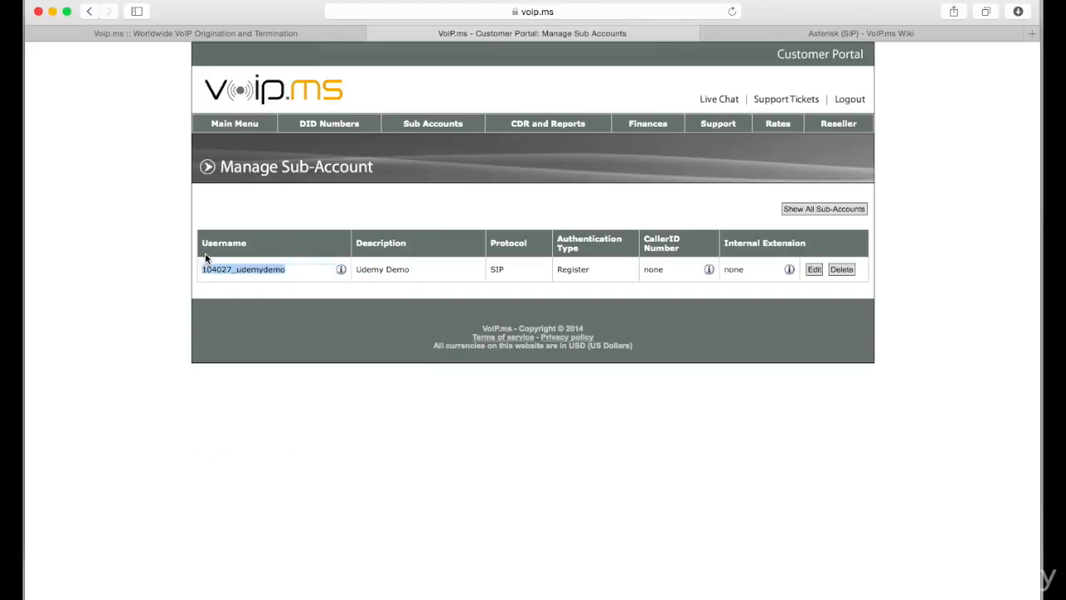
{"action": "right_click", "coordinate": [244, 264]}
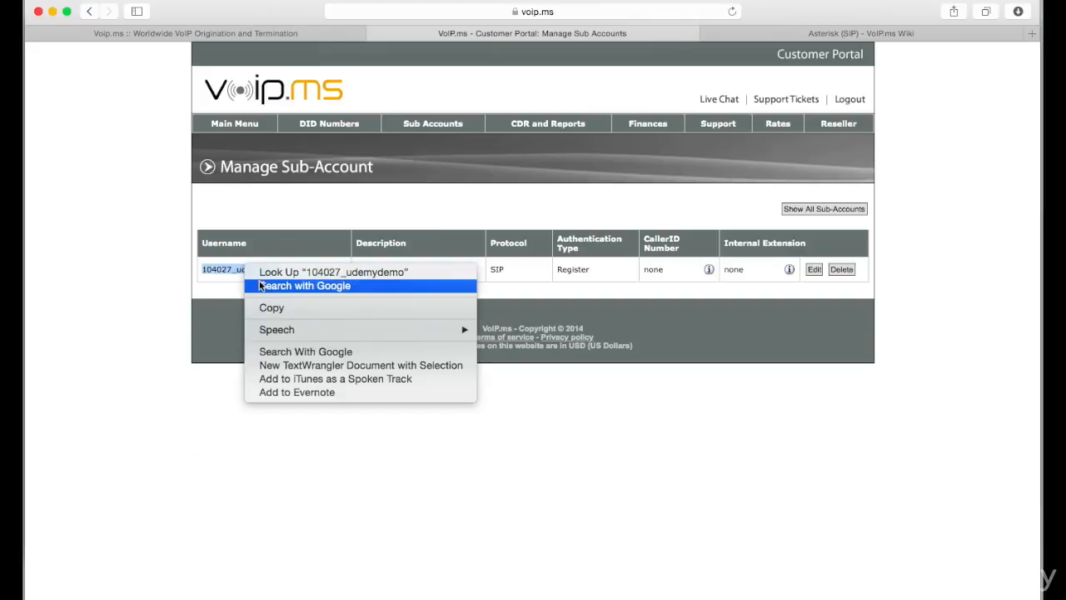
{"action": "left_click", "coordinate": [269, 308]}
- Replace the 100000 placeholder on the TextEdit register line with the sub-account username
{"action": "key", "text": "super+Tab"}
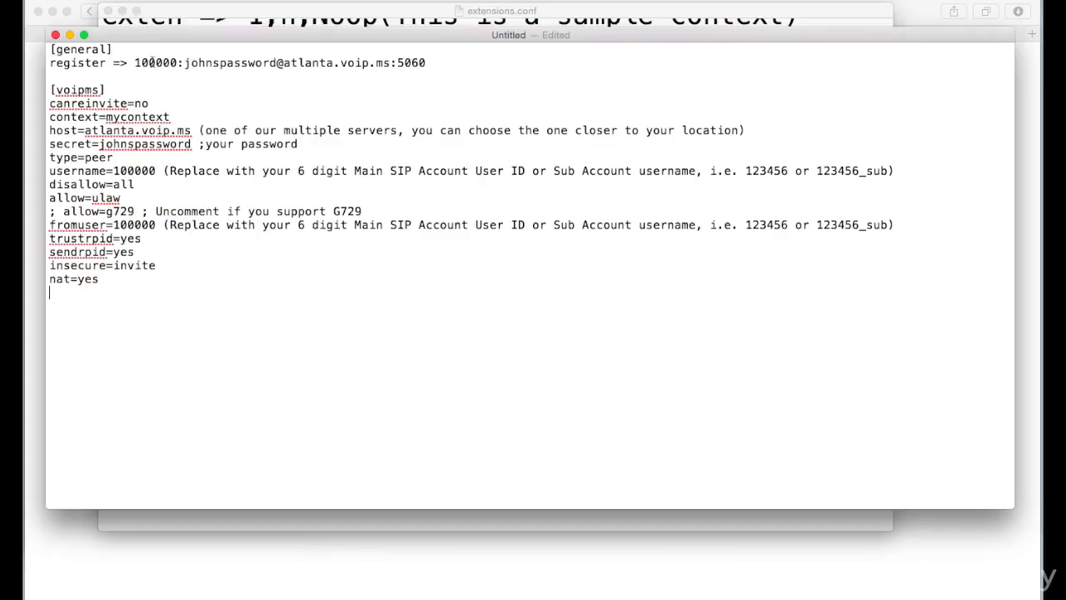
{"action": "double_click", "coordinate": [165, 62]}
{"action": "key", "text": "super+v"}
{"action": "left_click", "coordinate": [139, 63]}
{"action": "key", "text": "Delete"}
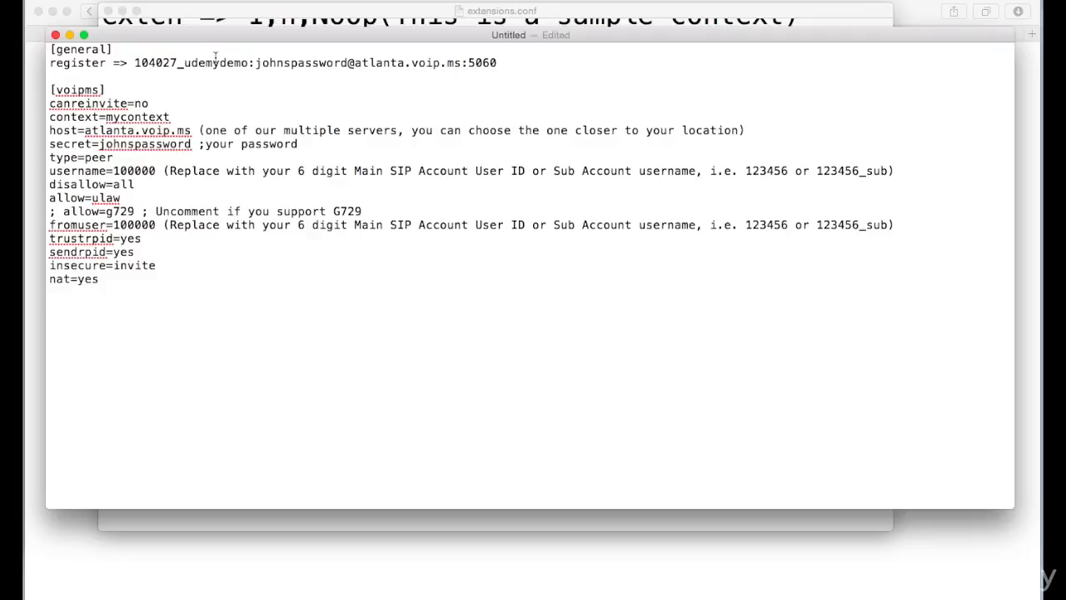
{"action": "left_click_drag", "start_coordinate": [253, 64], "coordinate": [352, 87]}
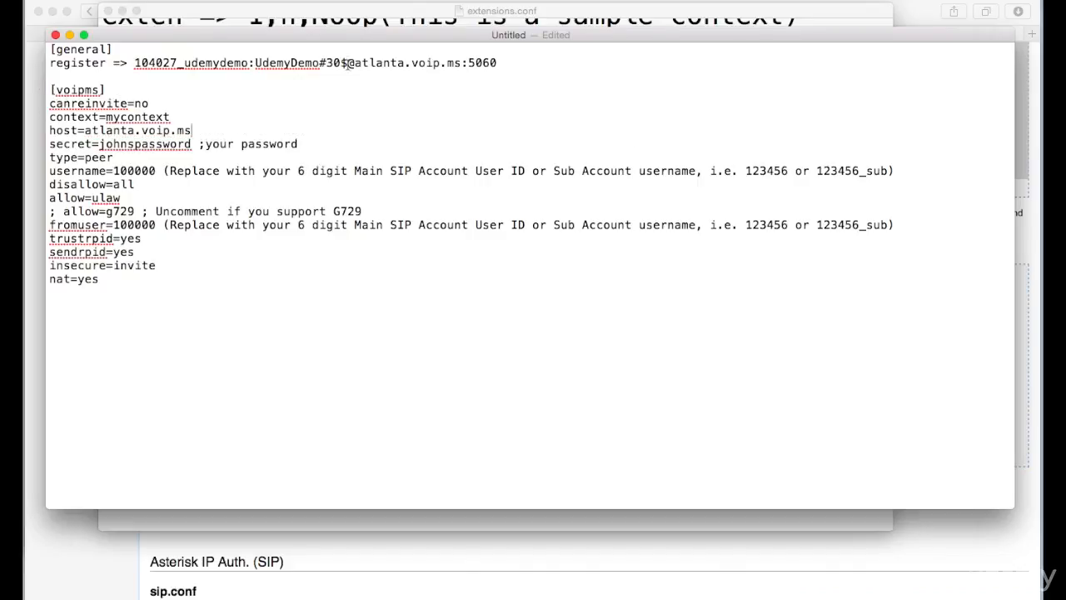
{"action": "left_click_drag", "start_coordinate": [347, 63], "coordinate": [255, 65]}
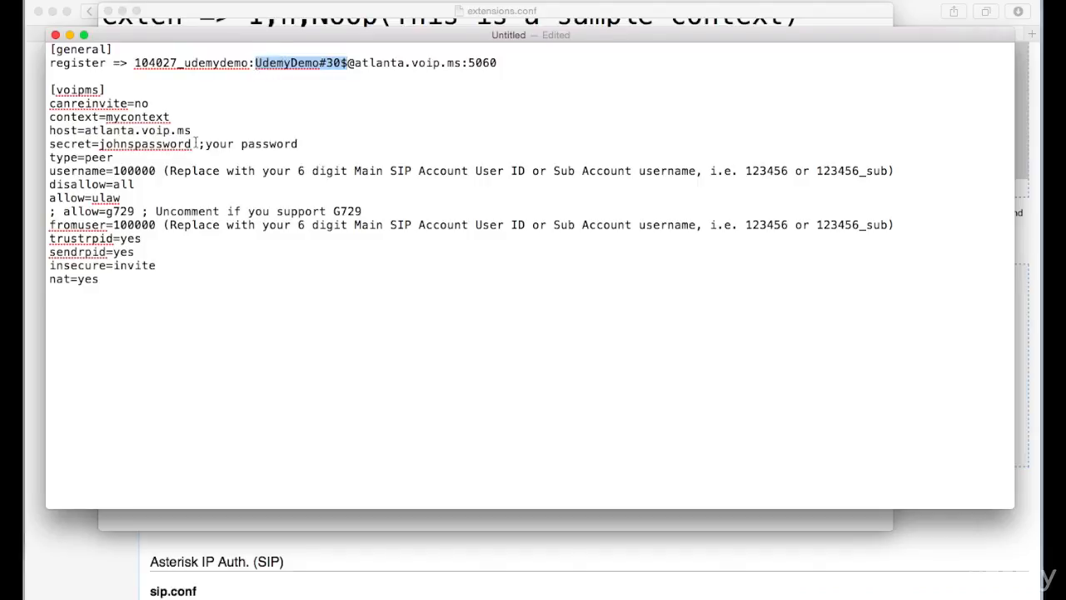
{"action": "left_click_drag", "start_coordinate": [101, 143], "coordinate": [307, 141]}
{"action": "key", "text": "super+v"}
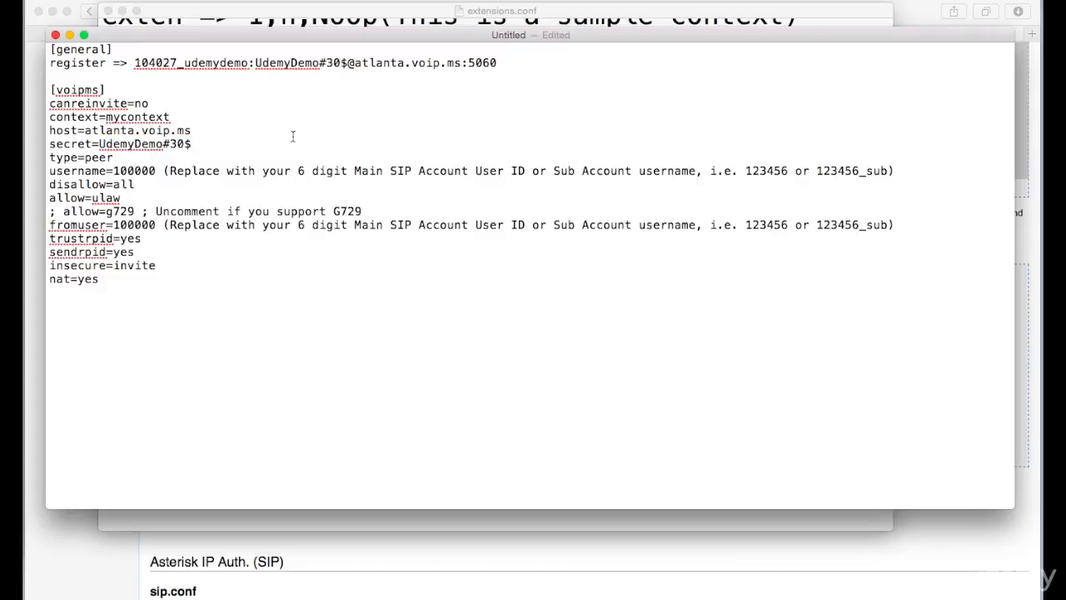
- Set username= to the sub-account username and delete the commented ; allow=g729 line
{"action": "left_click", "coordinate": [120, 160]}
{"action": "left_click_drag", "start_coordinate": [135, 63], "coordinate": [250, 65]}
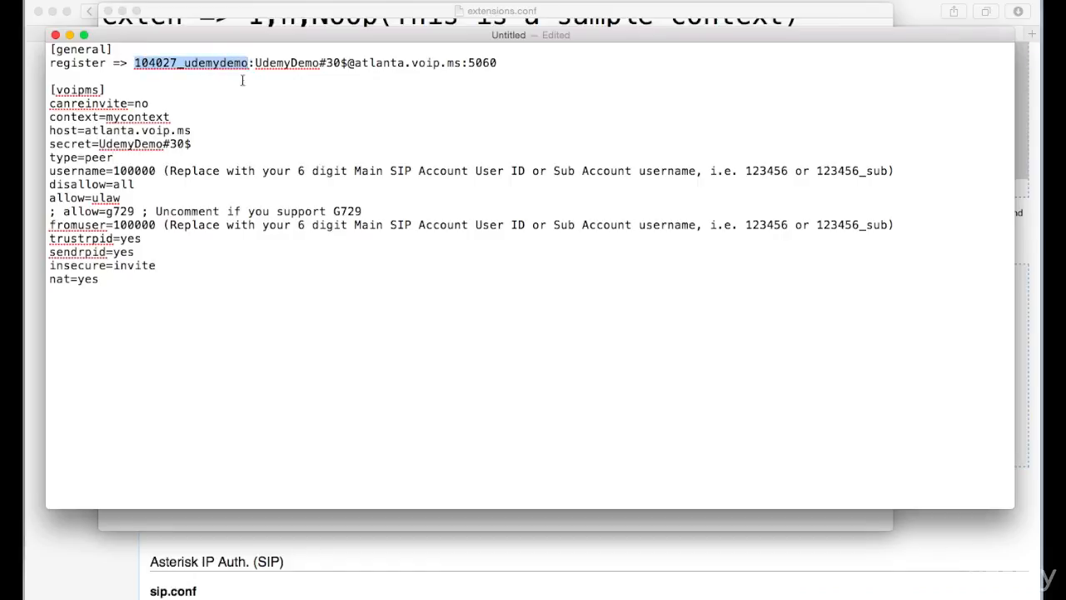
{"action": "left_click_drag", "start_coordinate": [114, 170], "coordinate": [902, 169]}
{"action": "key", "text": "super+v"}
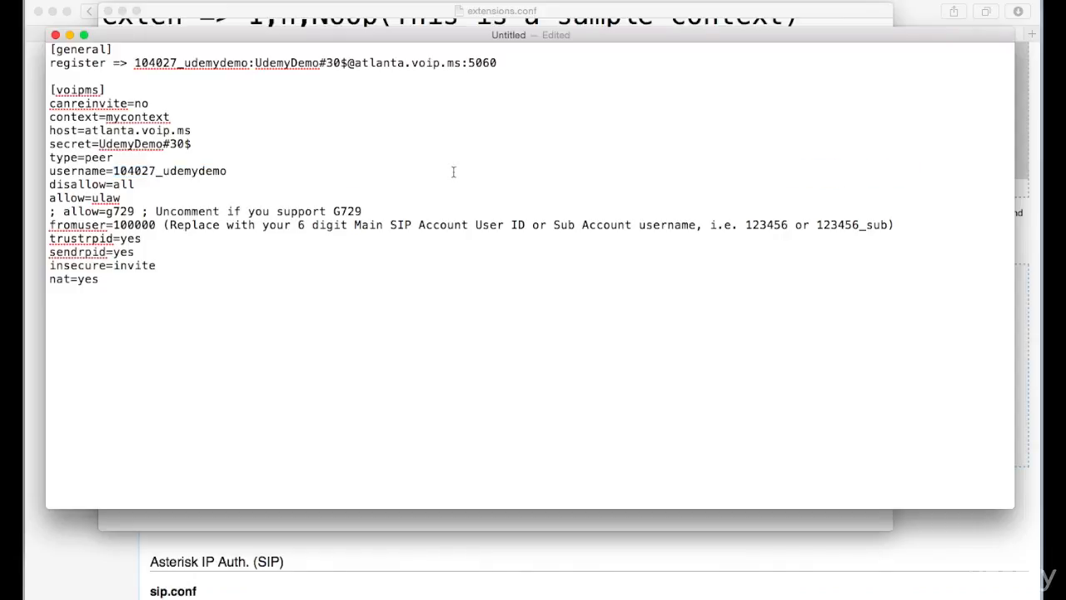
{"action": "left_click_drag", "start_coordinate": [122, 199], "coordinate": [366, 212]}
{"action": "key", "text": "BackSpace"}
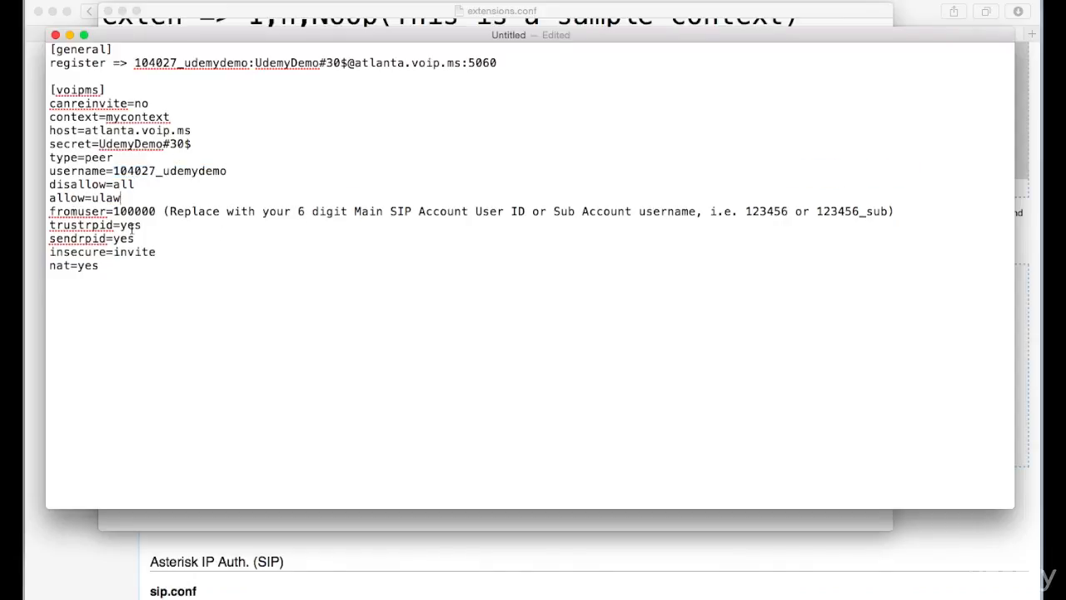
- Set the fromuser= value to the sub-account username as well
{"action": "left_click_drag", "start_coordinate": [114, 172], "coordinate": [238, 170]}
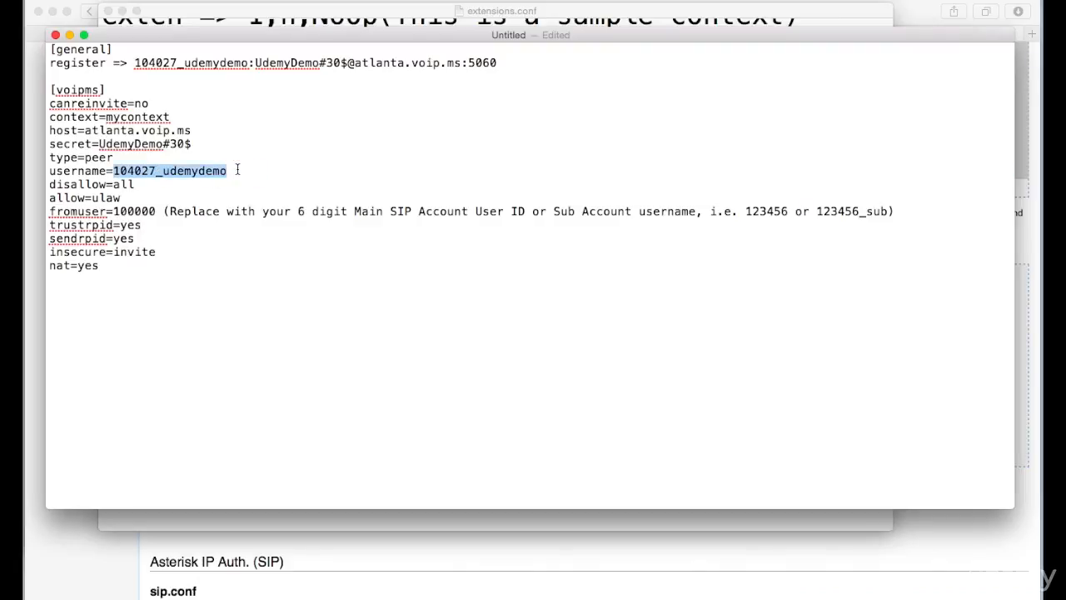
{"action": "left_click_drag", "start_coordinate": [114, 211], "coordinate": [894, 212]}
{"action": "key", "text": "super+v"}
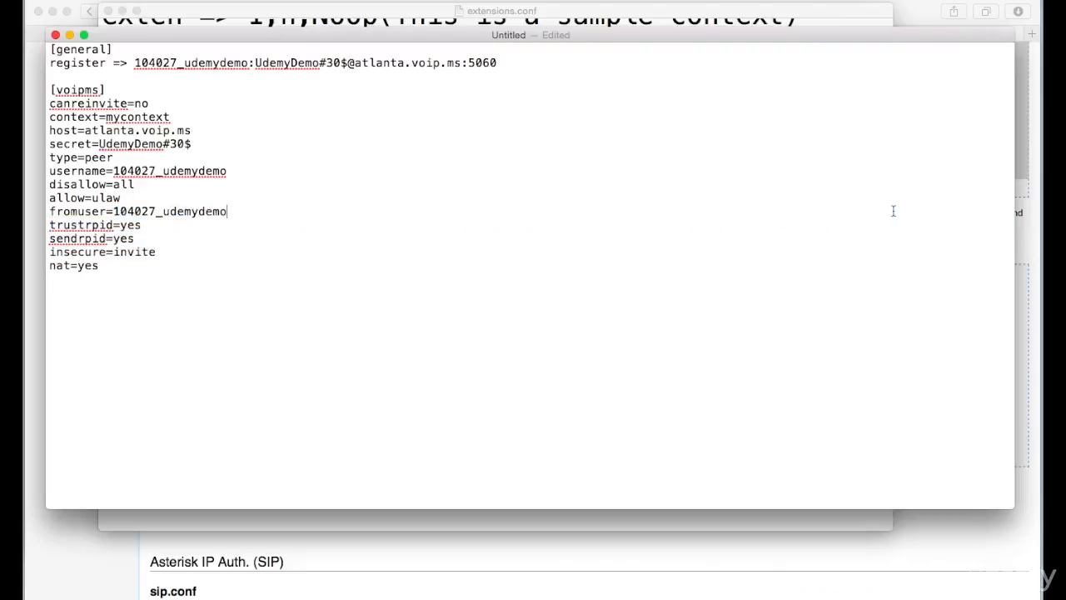
{"action": "left_click", "coordinate": [154, 241]}
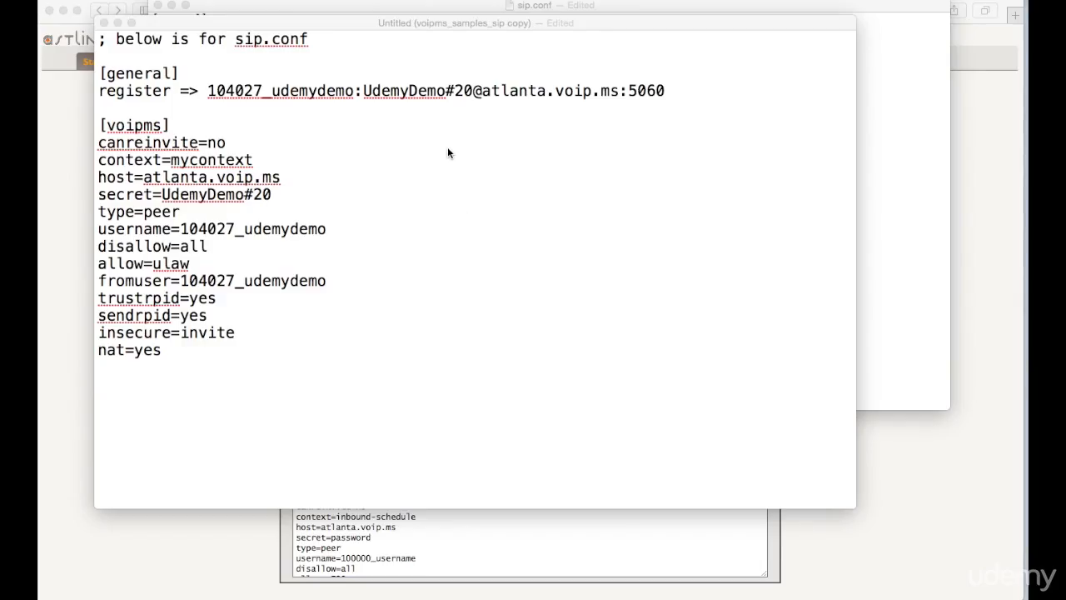
- Copy the completed register line from the TextEdit sample and return to the AstLinux browser window
{"action": "left_click", "coordinate": [398, 26]}
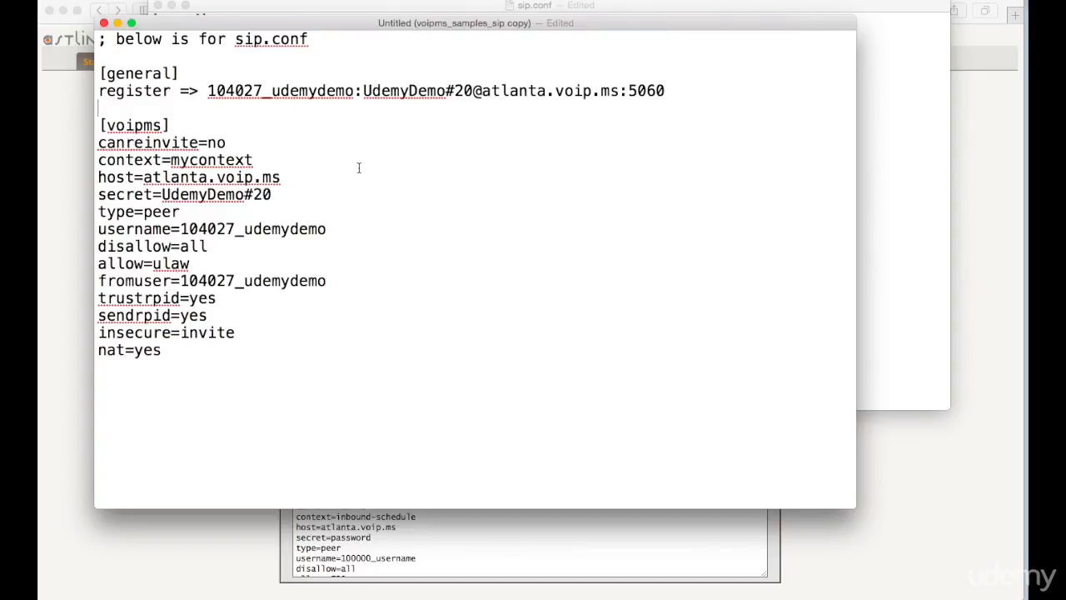
{"action": "left_click_drag", "start_coordinate": [666, 91], "coordinate": [100, 94]}
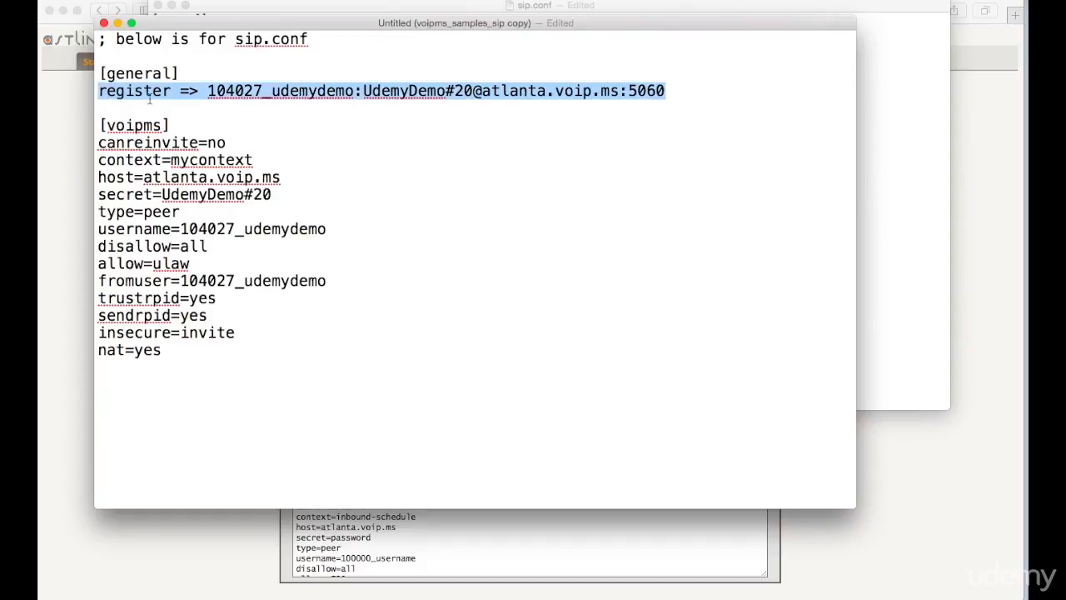
{"action": "right_click", "coordinate": [150, 99]}
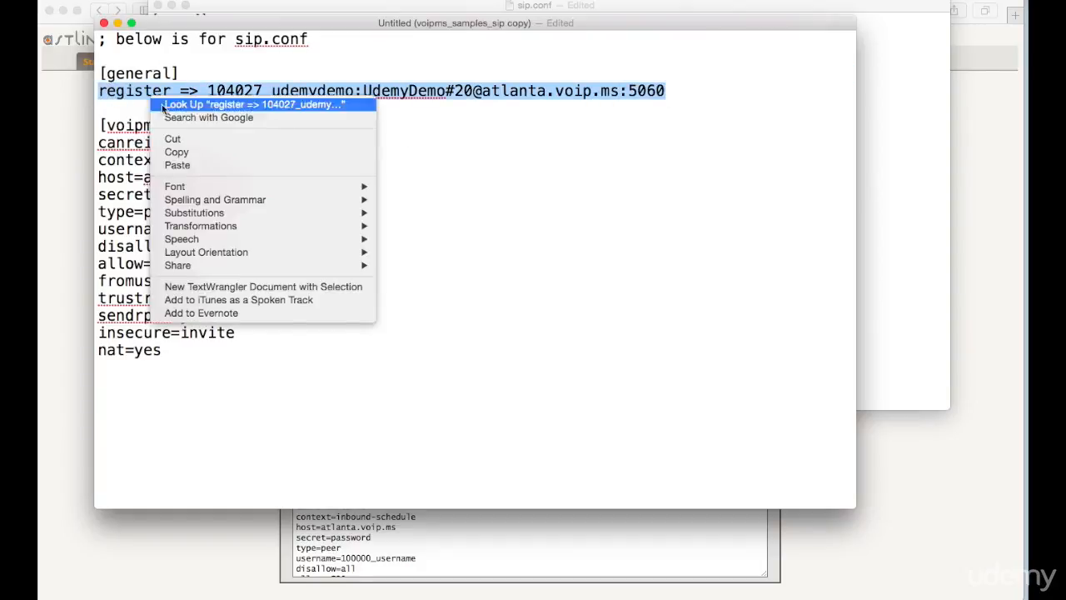
{"action": "left_click", "coordinate": [174, 150]}
{"action": "key", "text": "super+Tab"}
{"action": "key", "text": "super+Tab"}
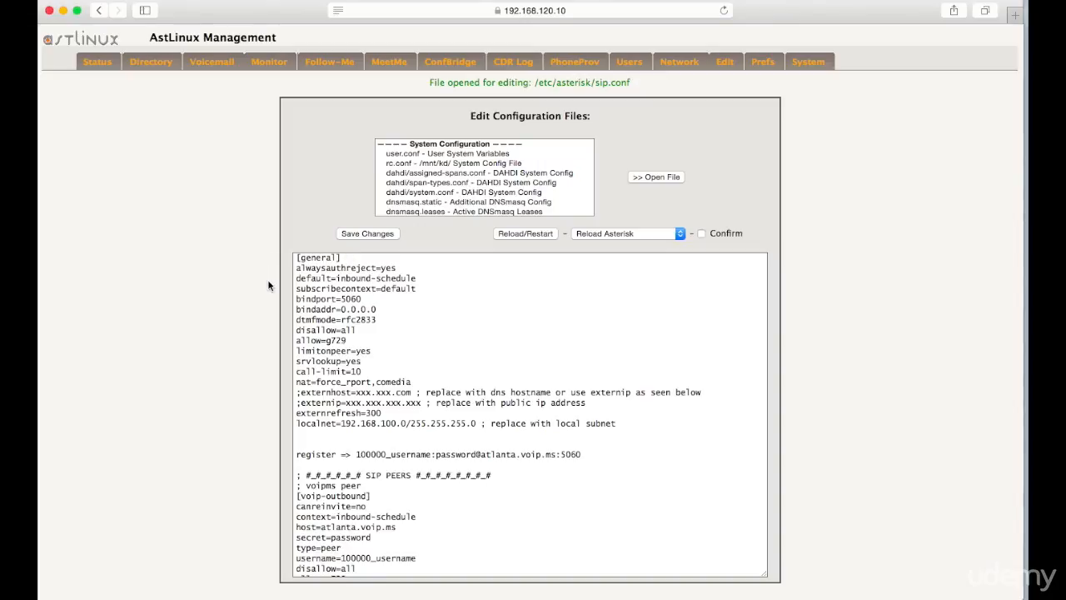
{"action": "scroll", "coordinate": [425, 188], "scroll_direction": "down", "scroll_amount": 1}
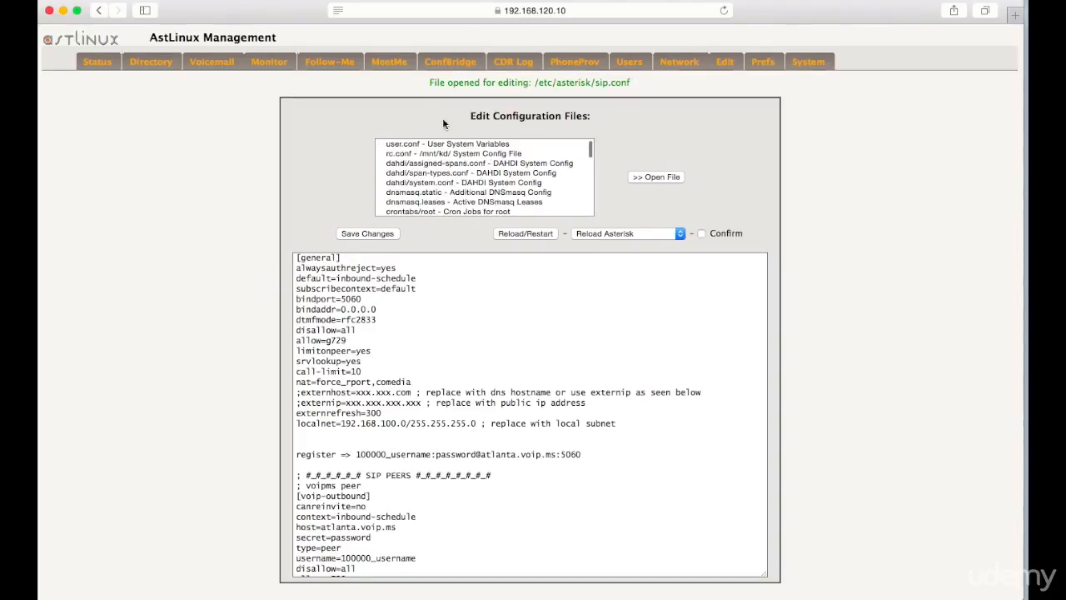
{"action": "left_click_drag", "start_coordinate": [430, 81], "coordinate": [635, 81]}
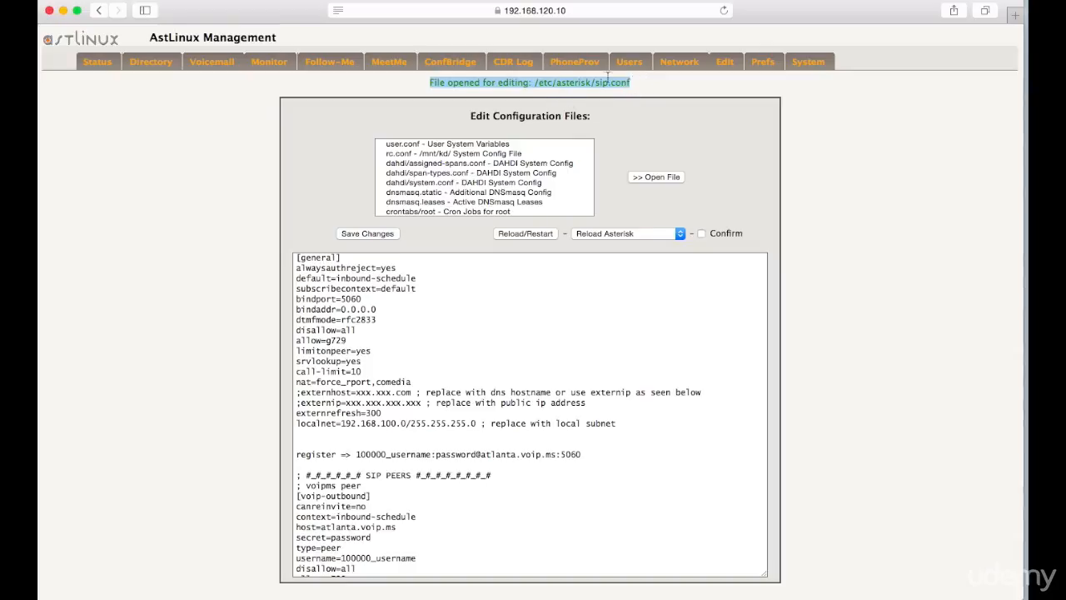
{"action": "scroll", "coordinate": [472, 198], "scroll_direction": "down", "scroll_amount": 6}
{"action": "scroll", "coordinate": [473, 203], "scroll_direction": "down", "scroll_amount": 10}
{"action": "scroll", "coordinate": [472, 204], "scroll_direction": "down", "scroll_amount": 10}
{"action": "scroll", "coordinate": [472, 204], "scroll_direction": "down", "scroll_amount": 12}
{"action": "scroll", "coordinate": [472, 203], "scroll_direction": "down", "scroll_amount": 4}
{"action": "left_click", "coordinate": [436, 182]}
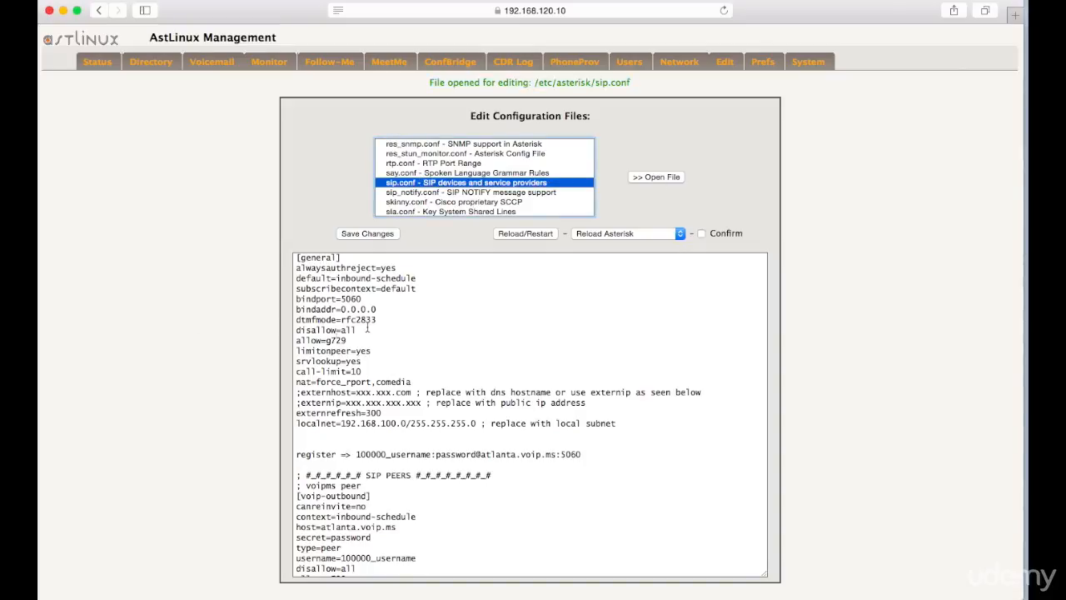
{"action": "left_click", "coordinate": [390, 413]}
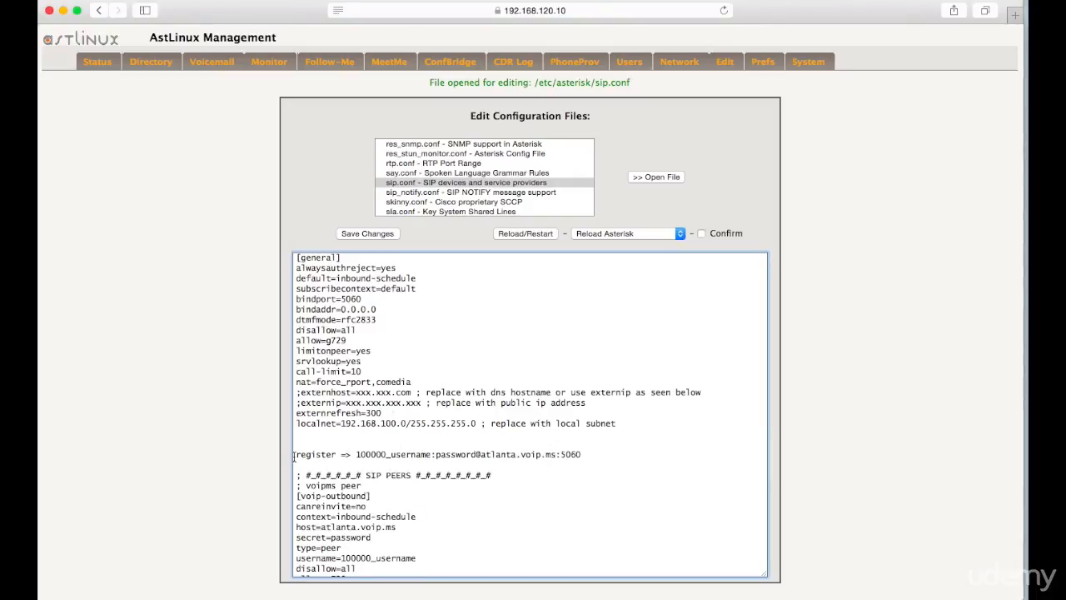
- Swap the placeholder sip.conf register line for the new atlanta.voip.ms:5060 sub-account register line
{"action": "left_click_drag", "start_coordinate": [298, 454], "coordinate": [587, 454]}
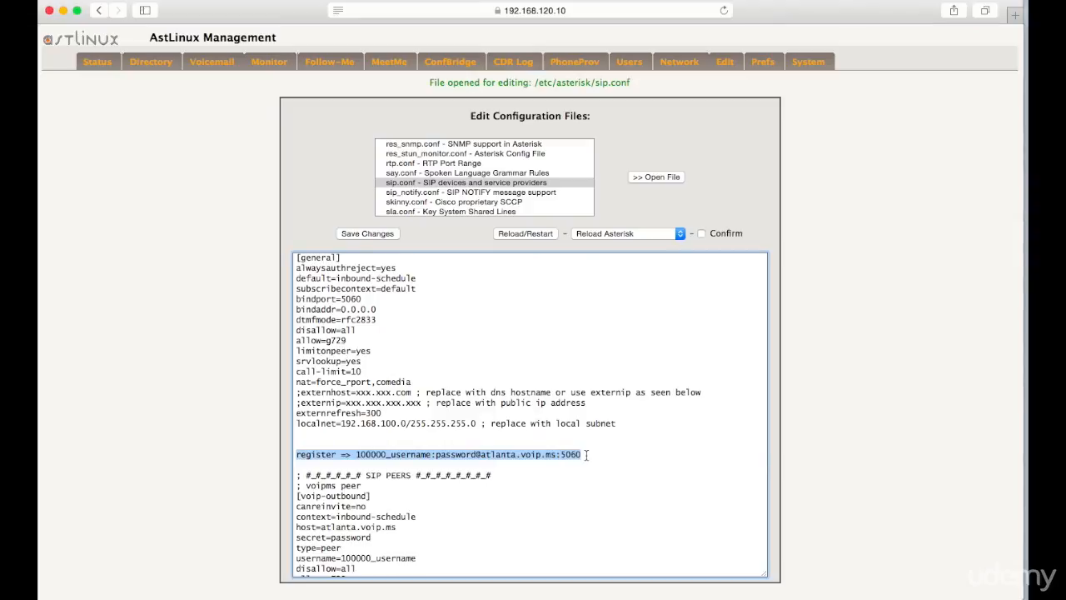
{"action": "right_click", "coordinate": [493, 455]}
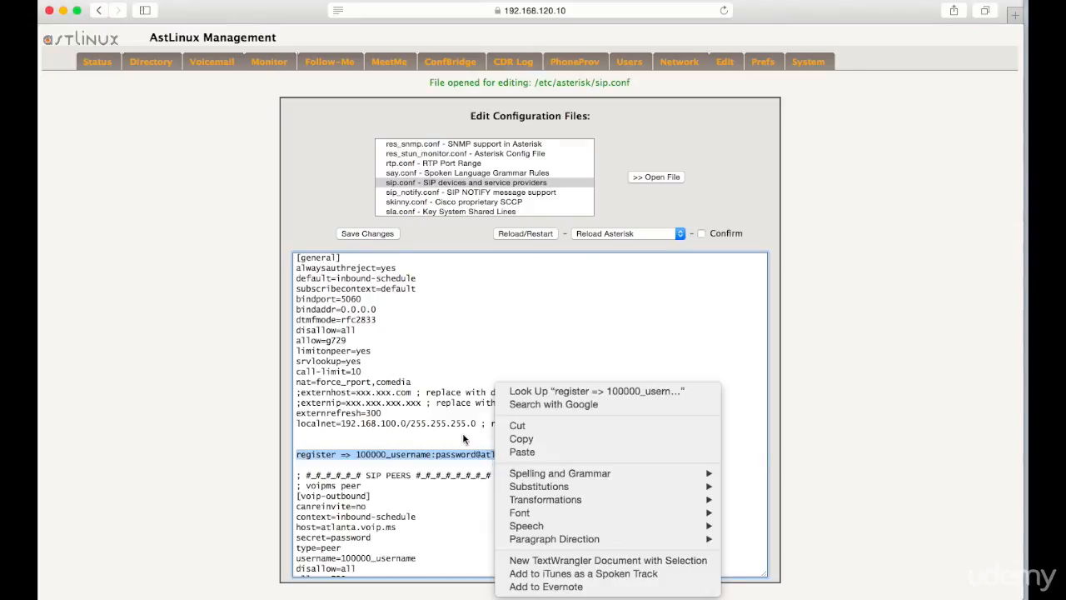
{"action": "left_click", "coordinate": [464, 439]}
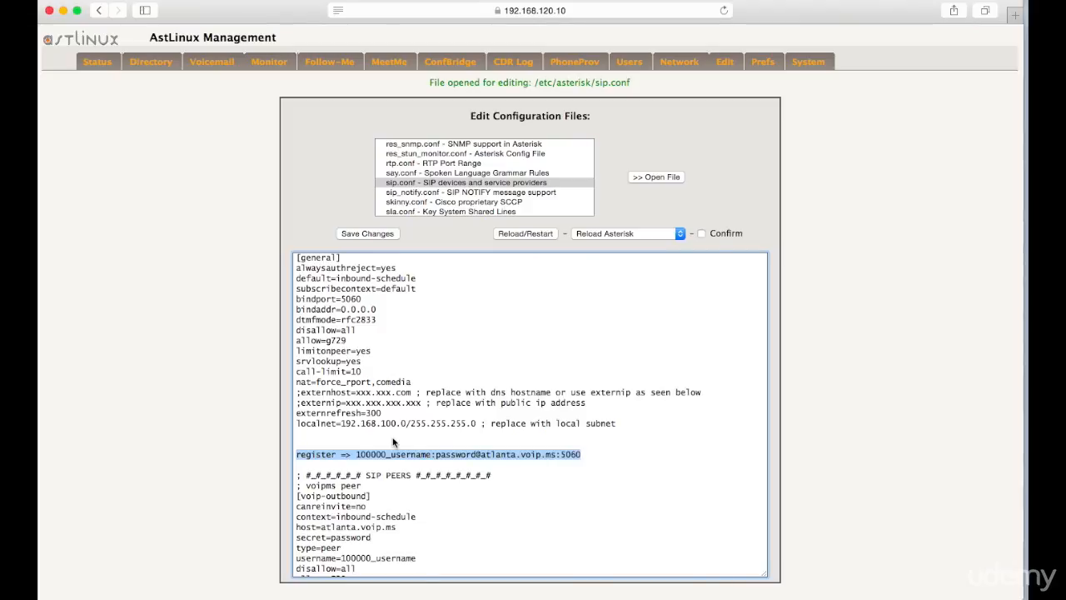
{"action": "key", "text": "BackSpace"}
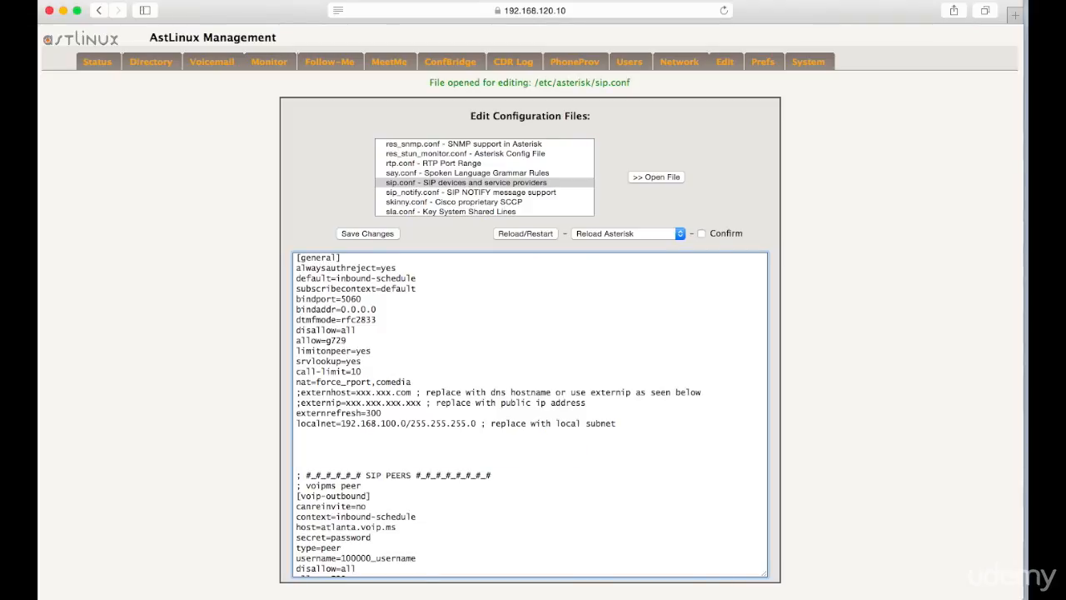
{"action": "right_click", "coordinate": [329, 457]}
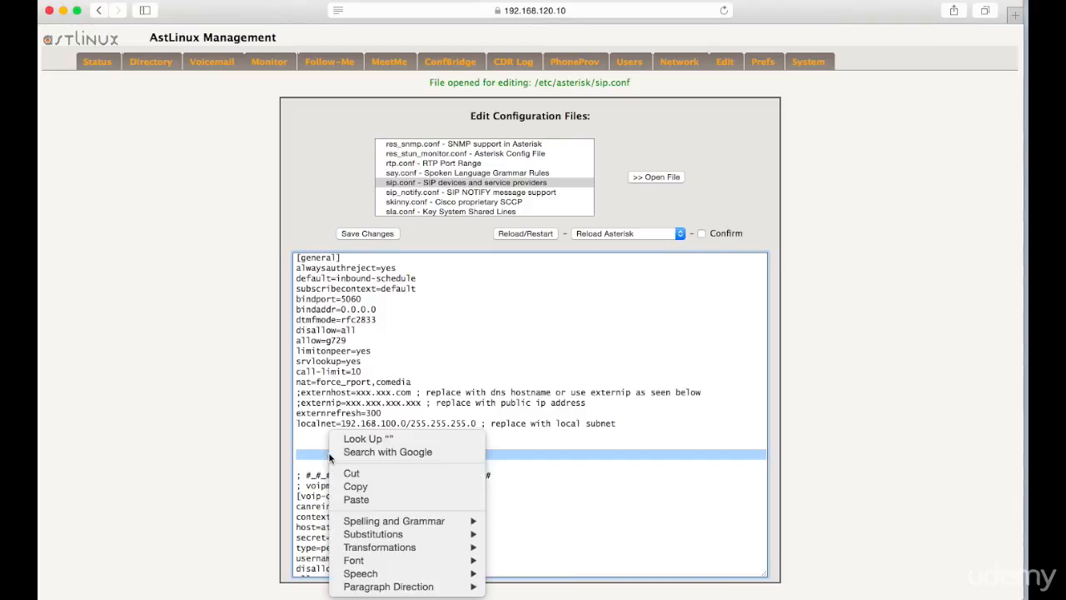
{"action": "left_click", "coordinate": [365, 498]}
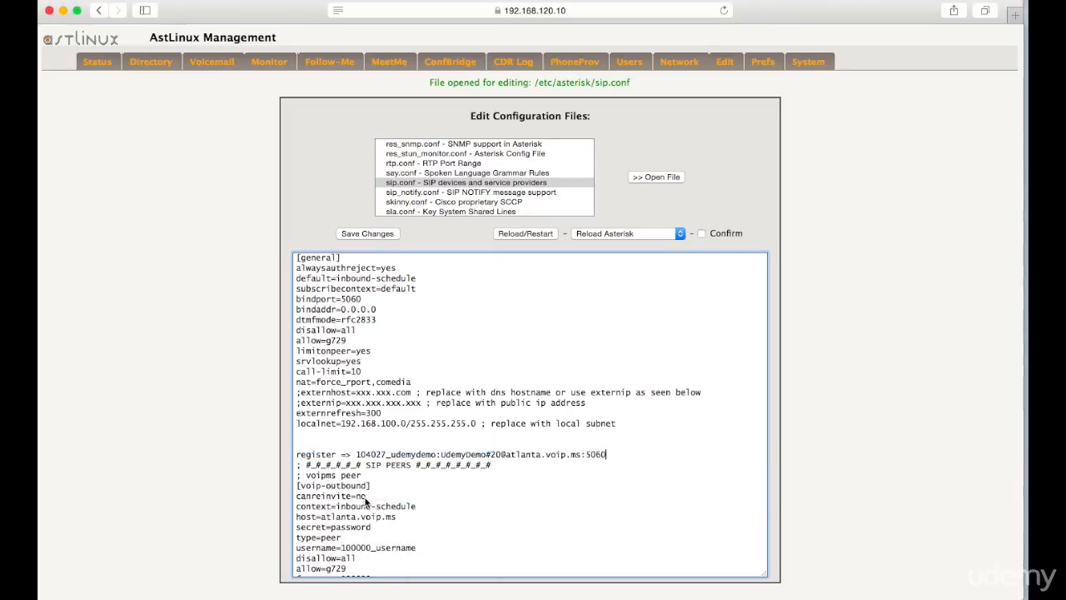
{"action": "key", "text": "Return"}
{"action": "scroll", "coordinate": [477, 435], "scroll_direction": "down", "scroll_amount": 3}
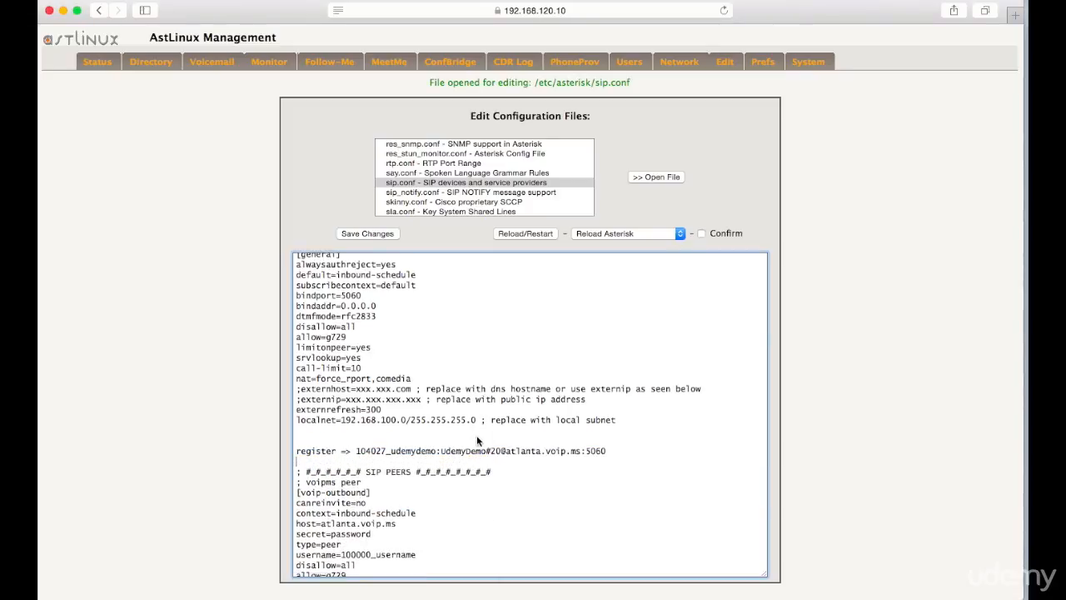
{"action": "scroll", "coordinate": [476, 441], "scroll_direction": "down", "scroll_amount": 1}
{"action": "scroll", "coordinate": [476, 441], "scroll_direction": "up", "scroll_amount": 1}
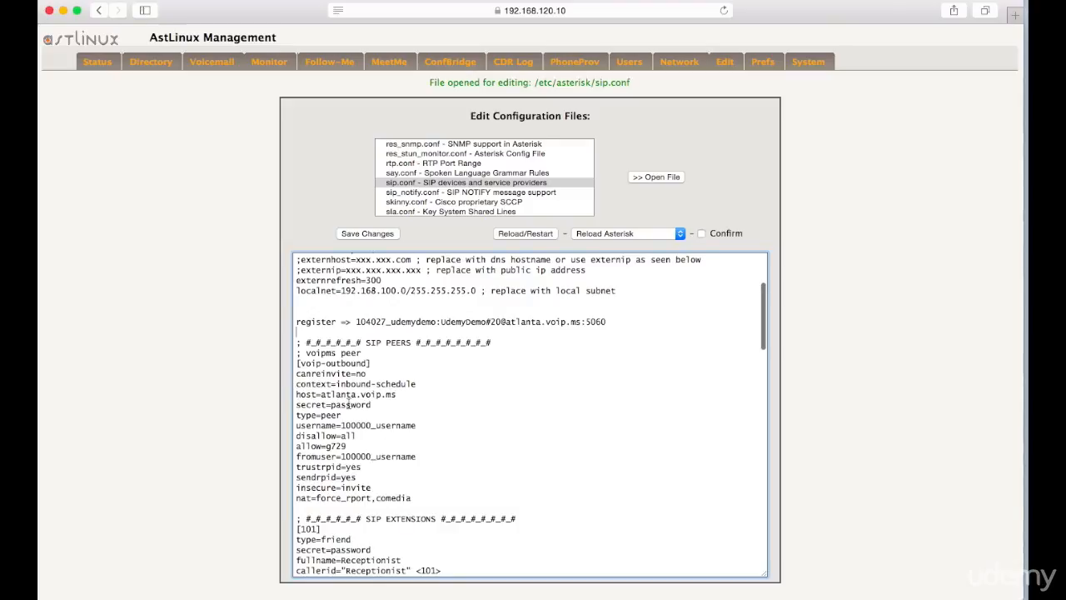
- Copy the whole [voipms] peer block from the TextEdit sample
{"action": "key", "text": "super+Tab"}
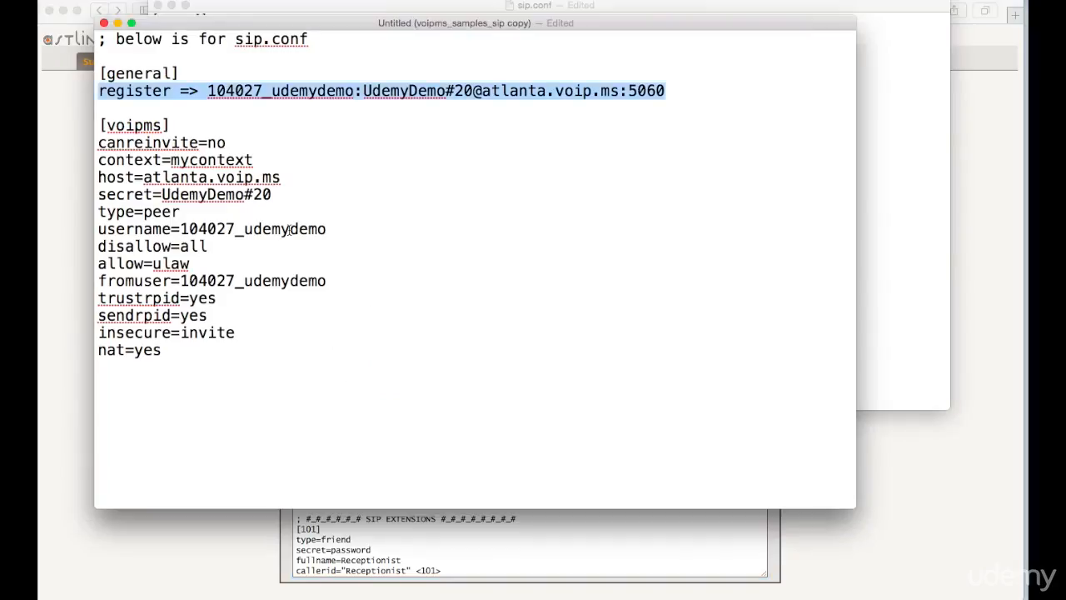
{"action": "left_click_drag", "start_coordinate": [176, 352], "coordinate": [99, 123]}
{"action": "right_click", "coordinate": [157, 193]}
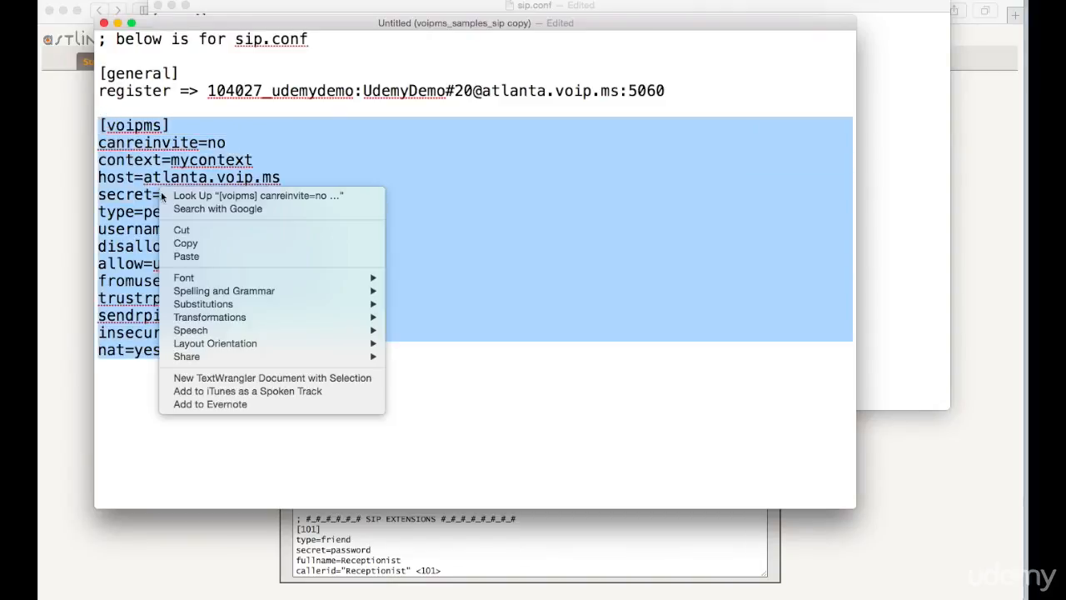
{"action": "left_click", "coordinate": [179, 241]}
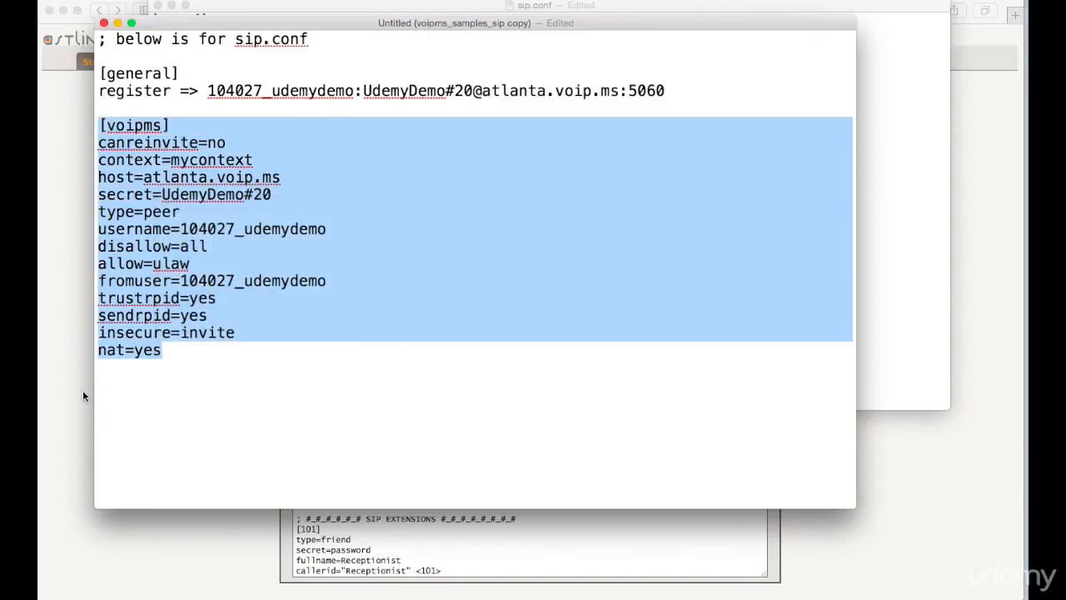
- Paste the [voipms] block over the old voip-outbound peer block in sip.conf
{"action": "left_click", "coordinate": [82, 396]}
{"action": "double_click", "coordinate": [391, 496]}
{"action": "left_click_drag", "start_coordinate": [390, 497], "coordinate": [291, 350]}
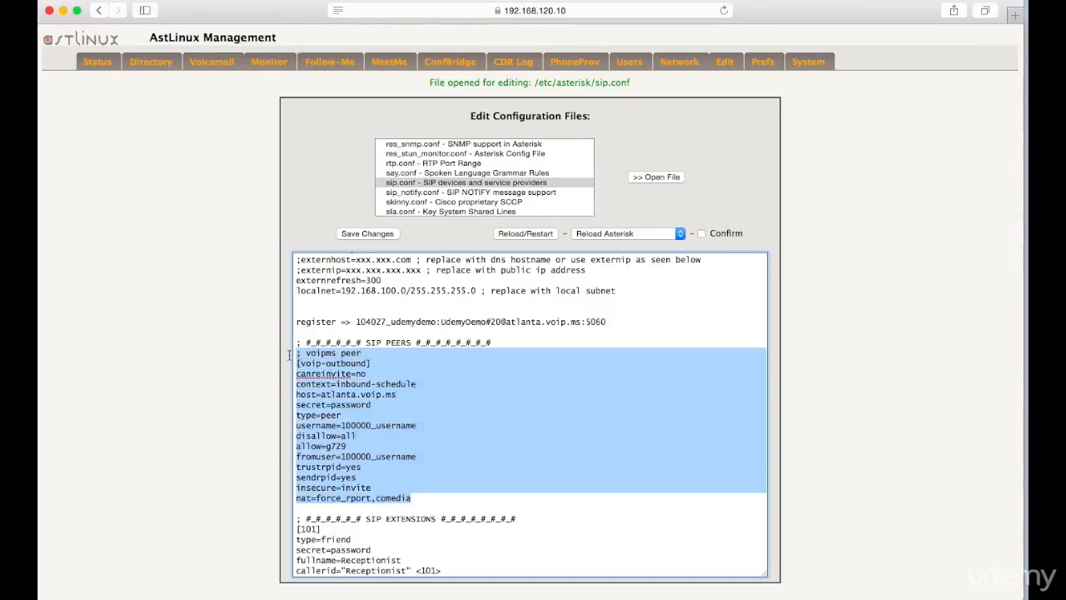
{"action": "right_click", "coordinate": [379, 397]}
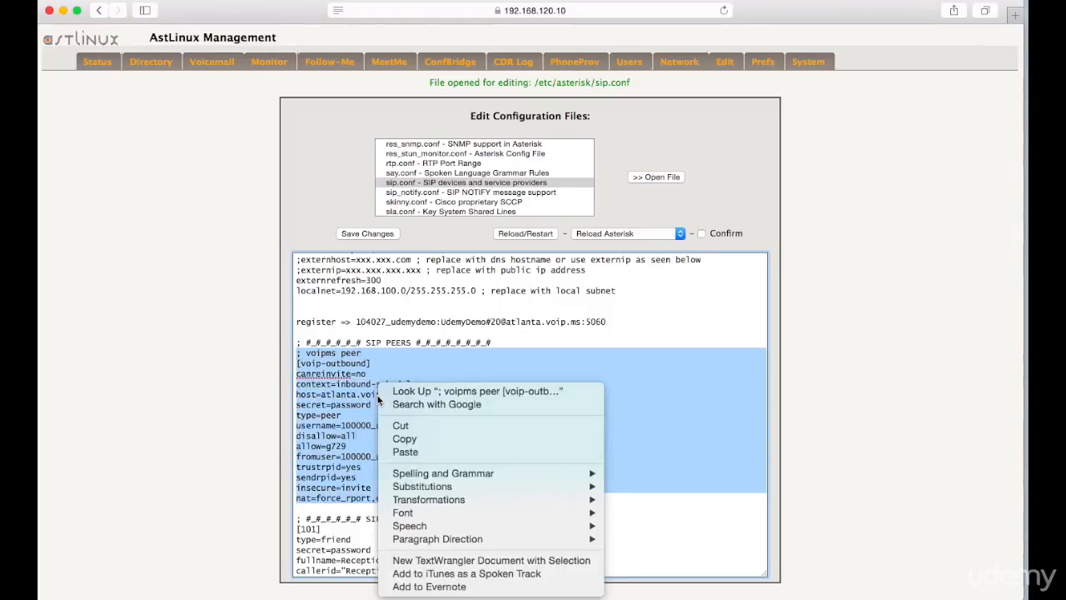
{"action": "left_click", "coordinate": [409, 451]}
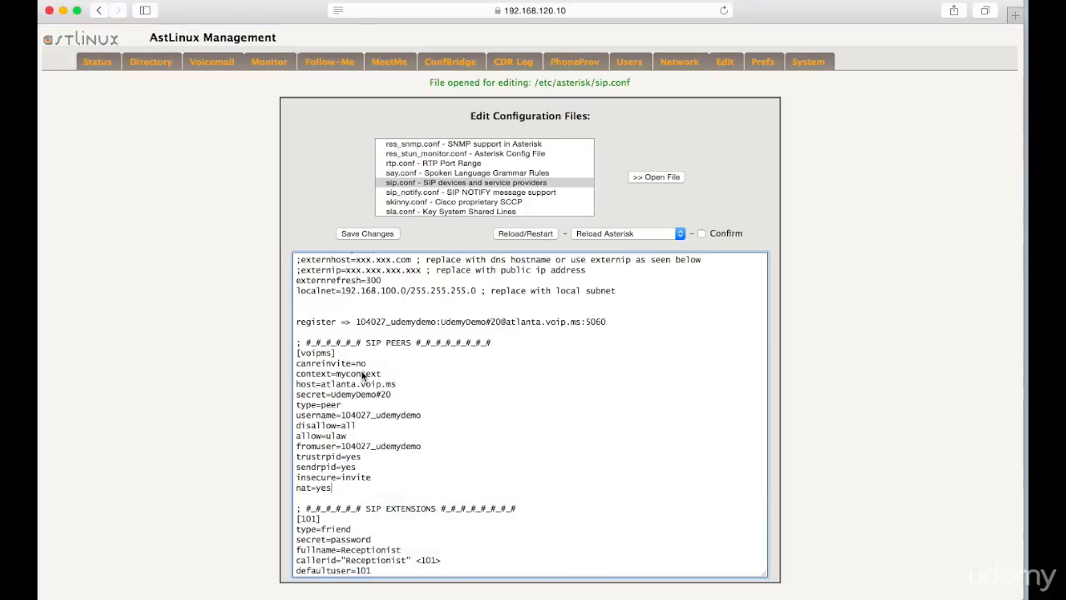